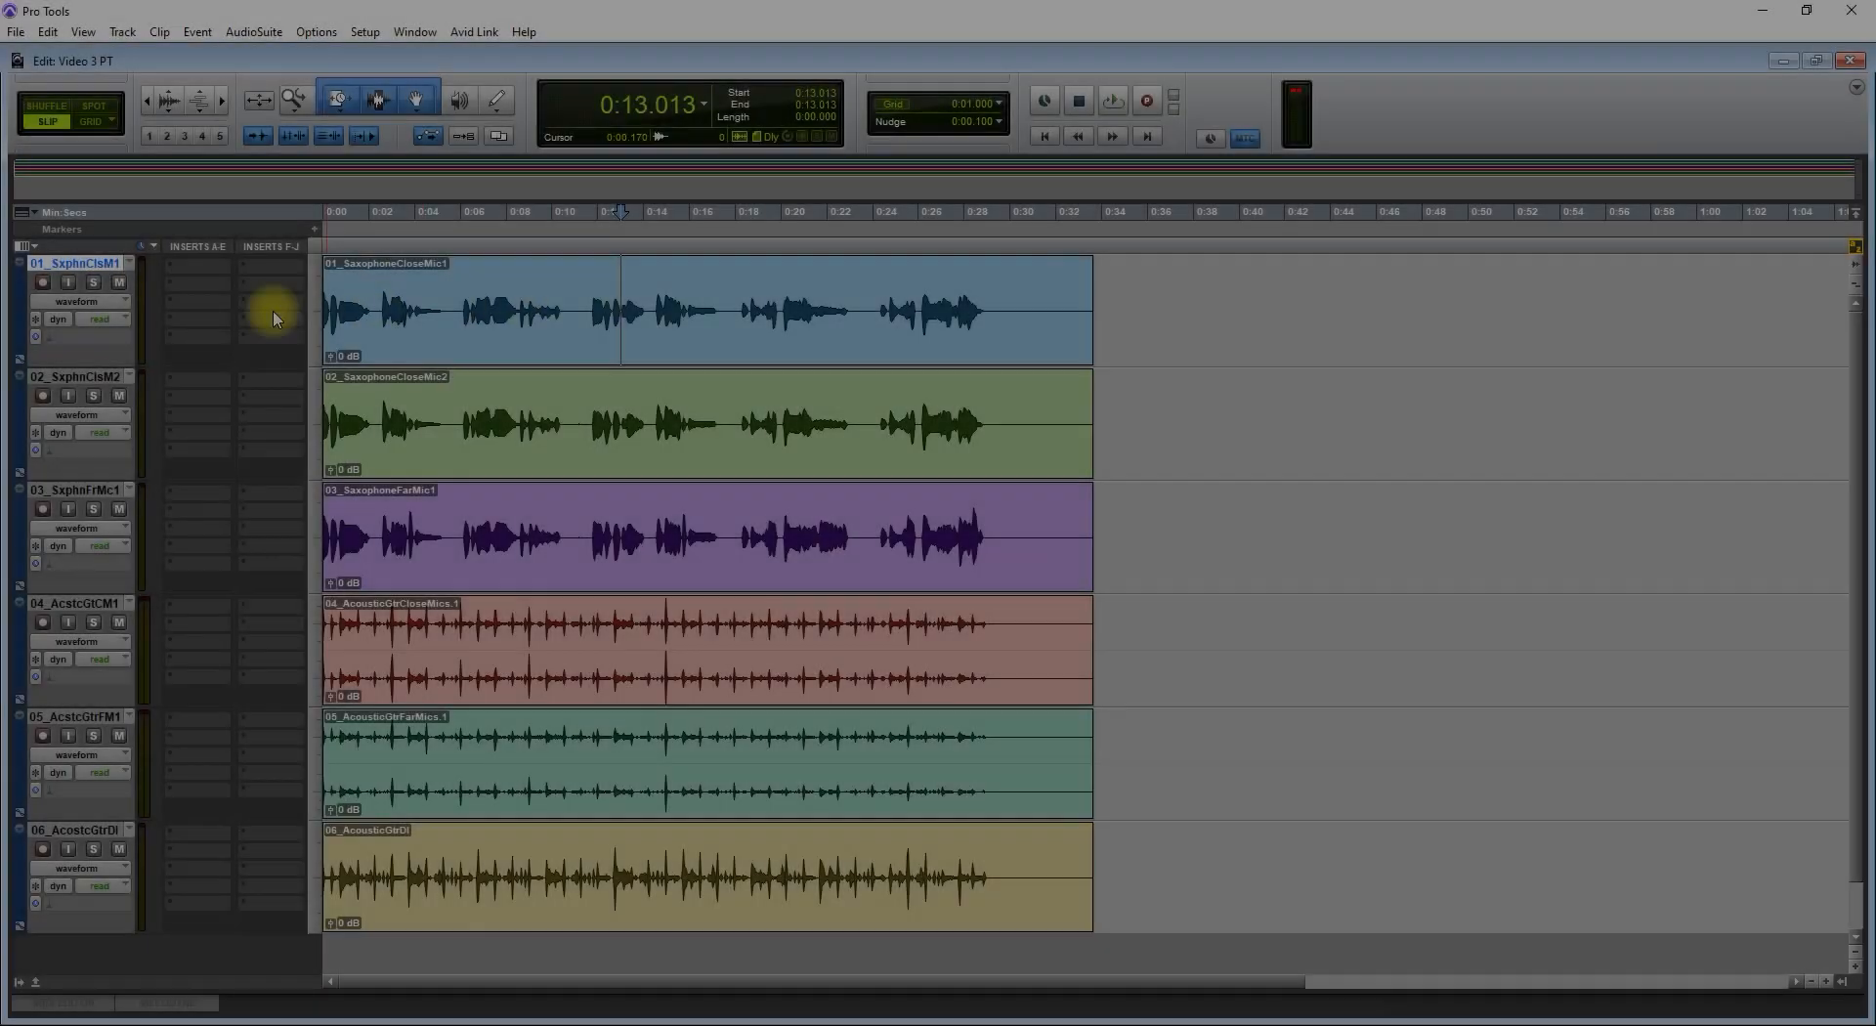
Step: Record-enable the 01_SxphnClsM1 track and record a short take starting at 0:37.162
click(42, 282)
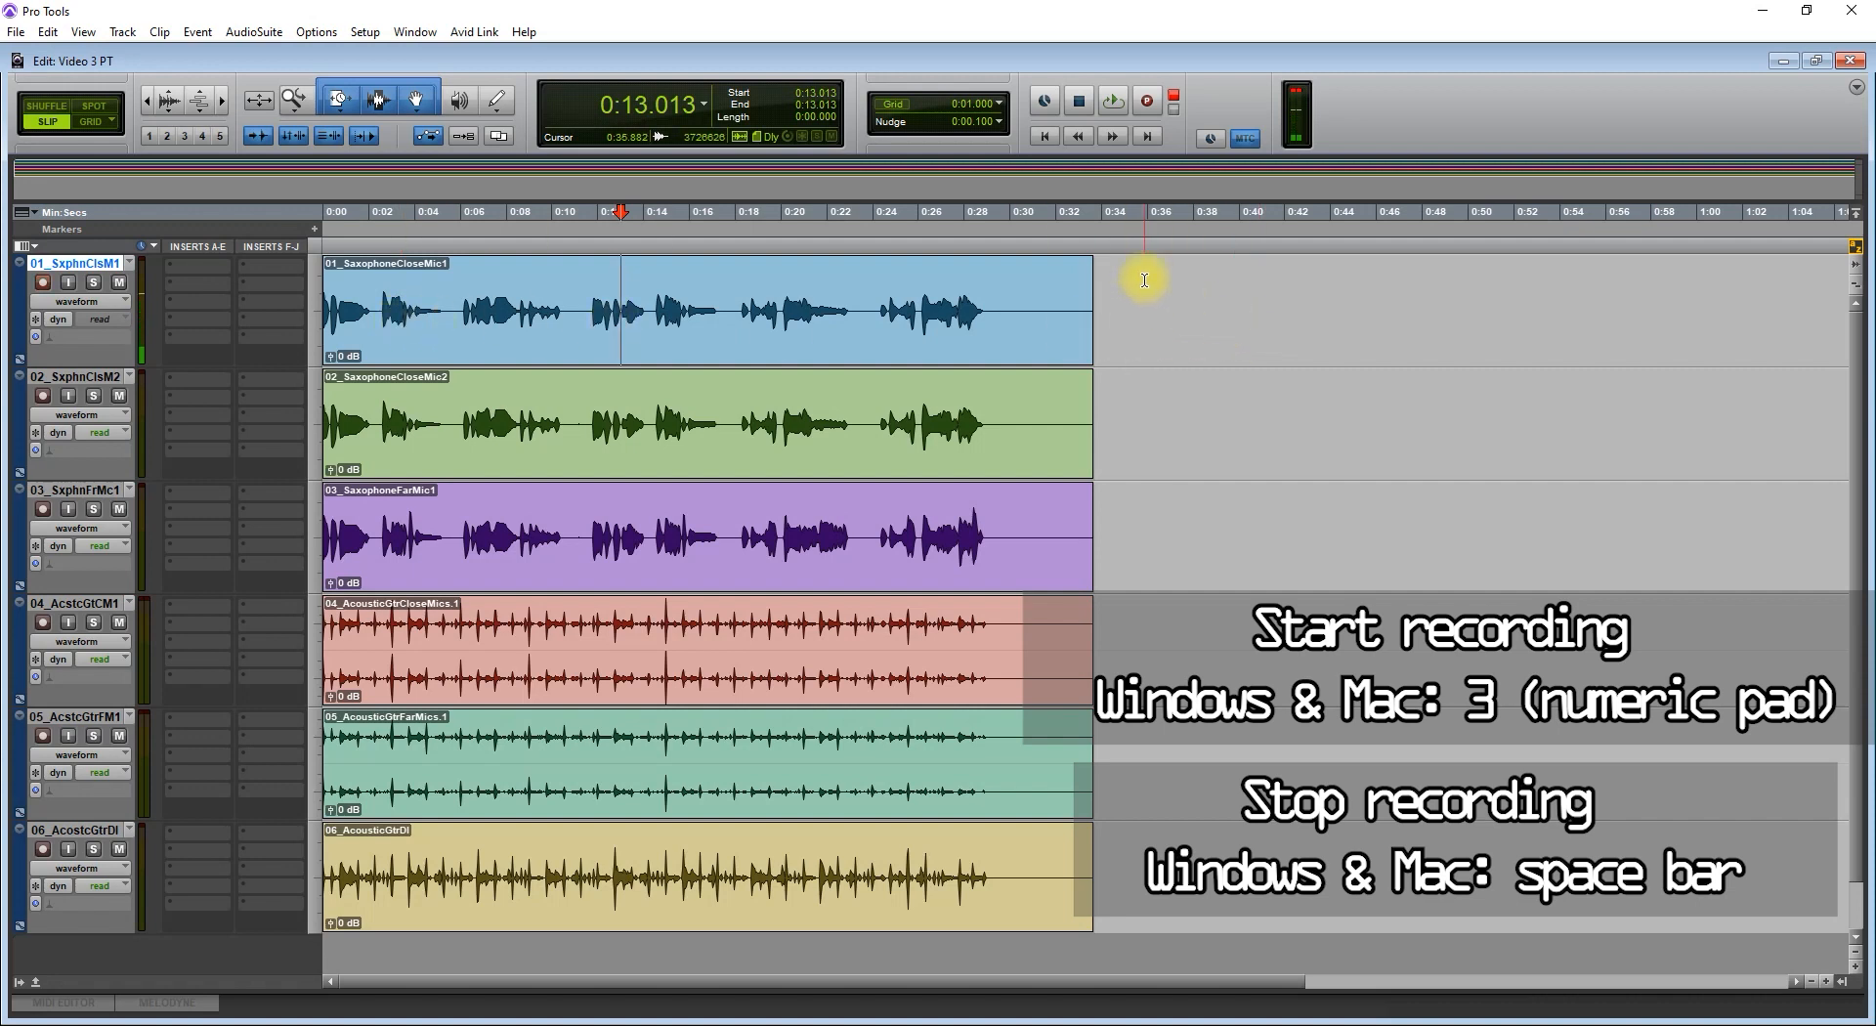
click(1176, 293)
key(KP_3)
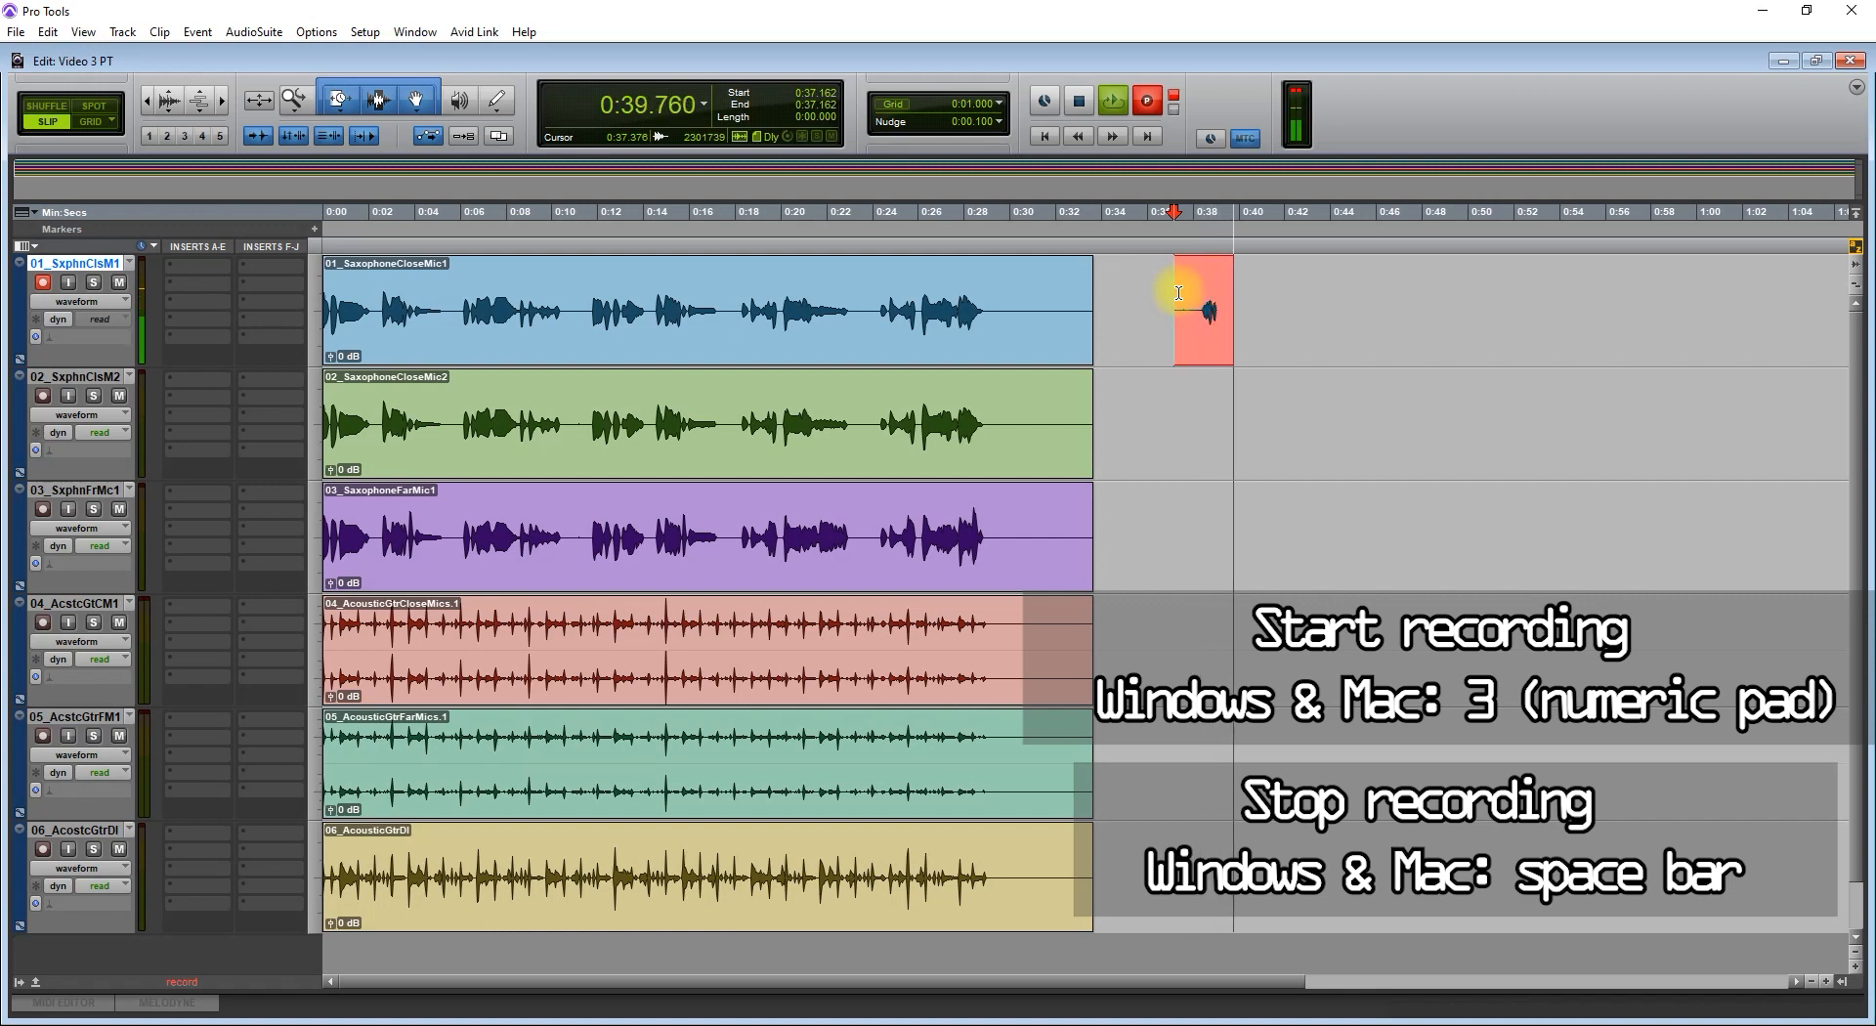
key(space)
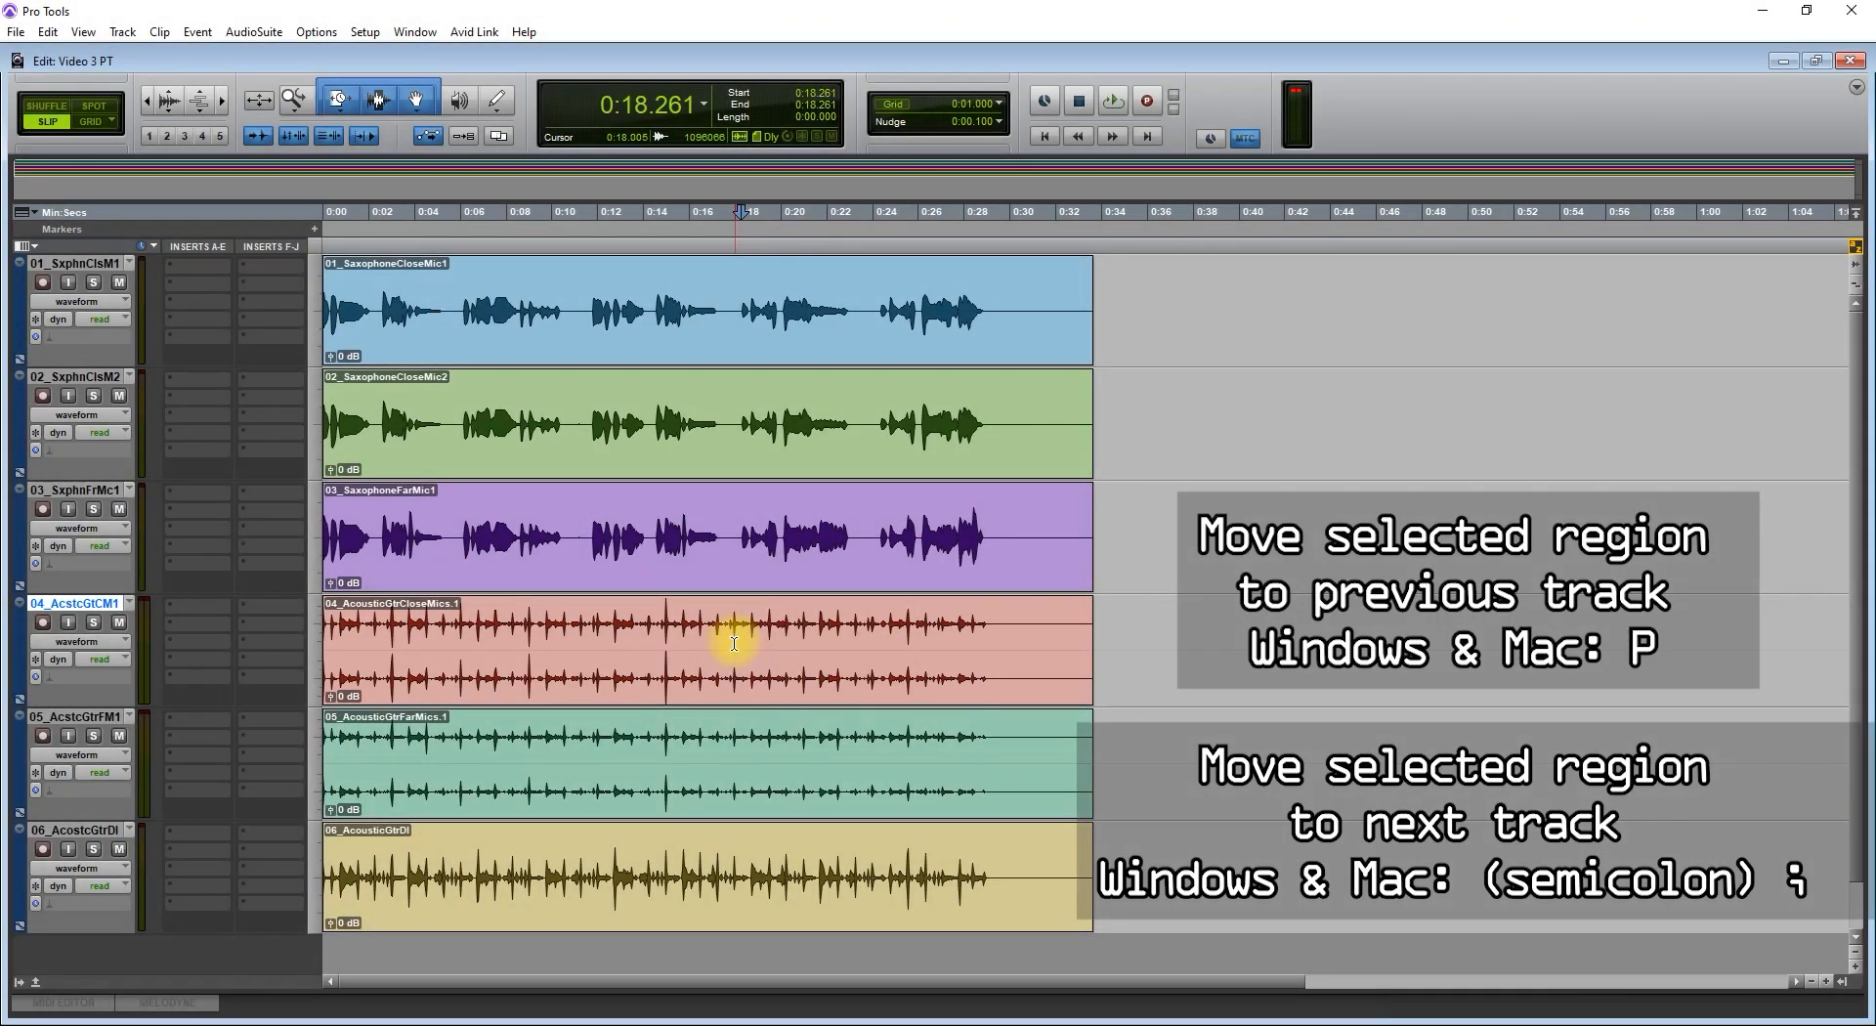
Step: Select the range 0:17.920 to 0:21.589 on the 04_AcstcGtCM1 track and move the selection up three tracks to 01_SxphnClsM1
drag(734, 643, 817, 643)
key(p)
key(p)
key(p)
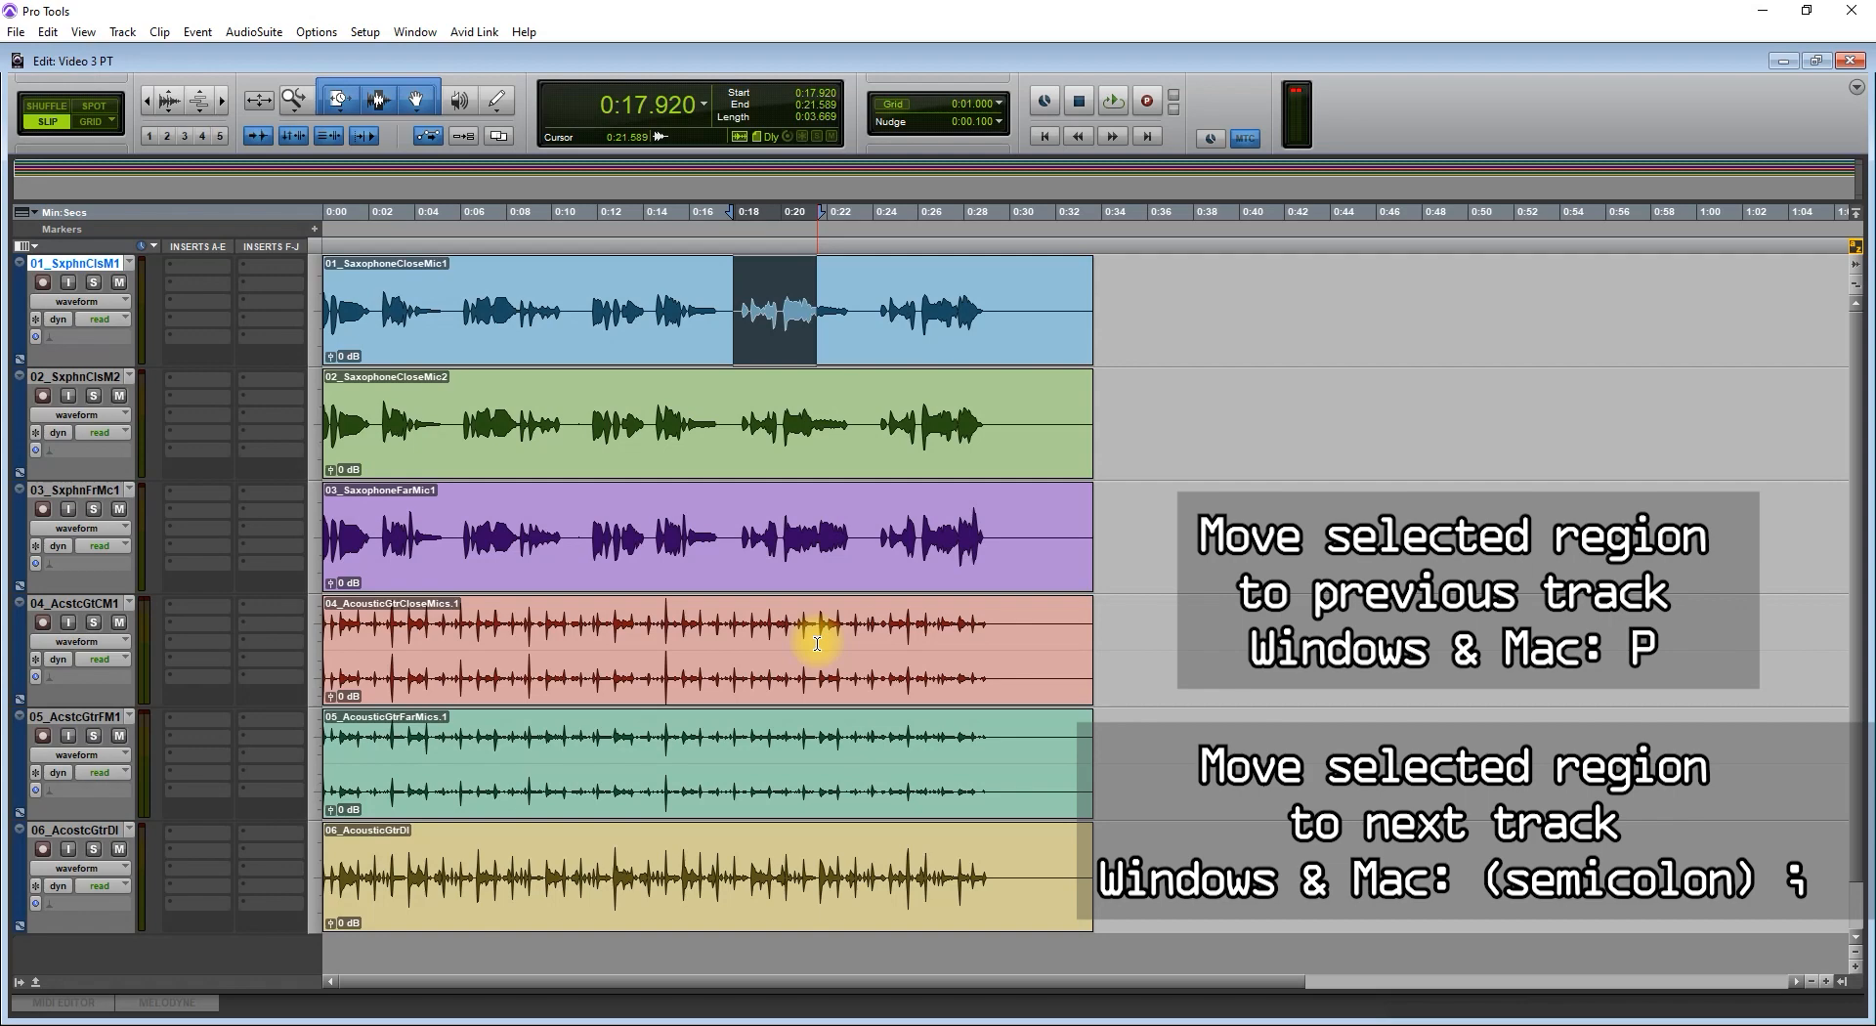
Step: Move the range selection back down four tracks, and place the edit cursor at 0:19.584 on the 04_AcstcGtCM1 track
key(semicolon)
key(semicolon)
key(semicolon)
key(semicolon)
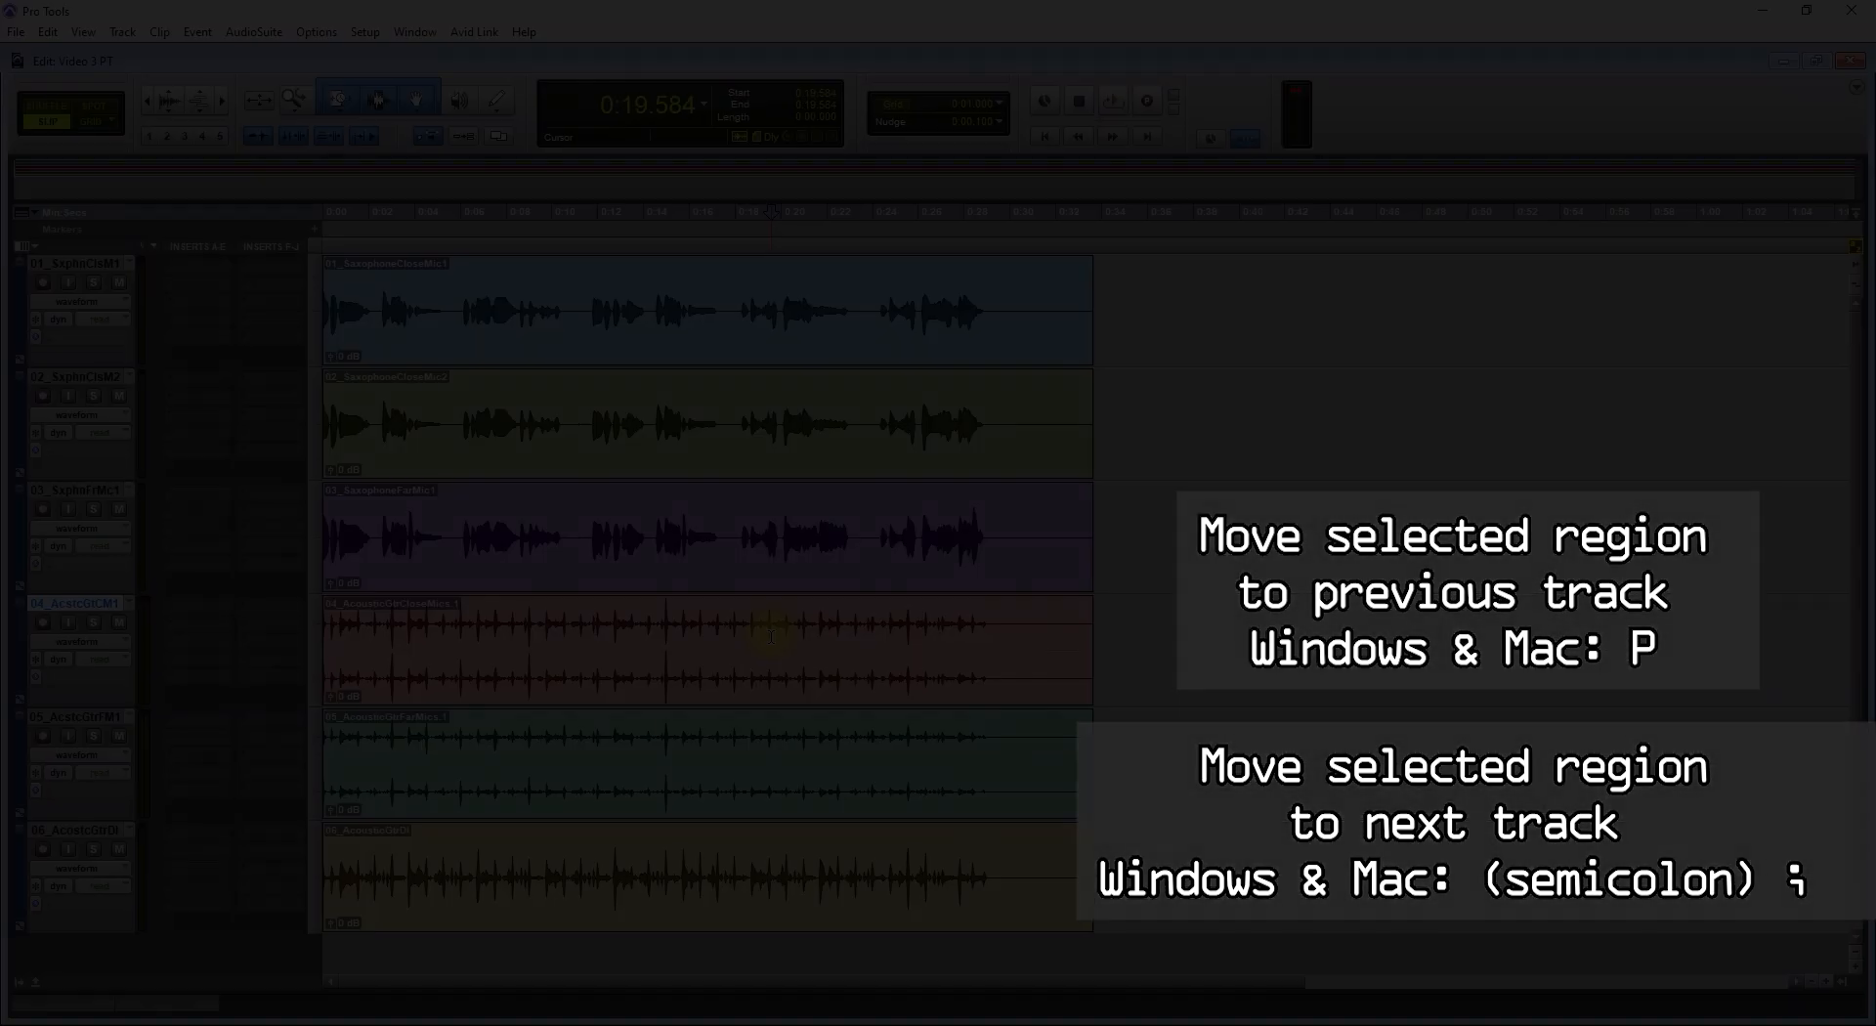
click(777, 641)
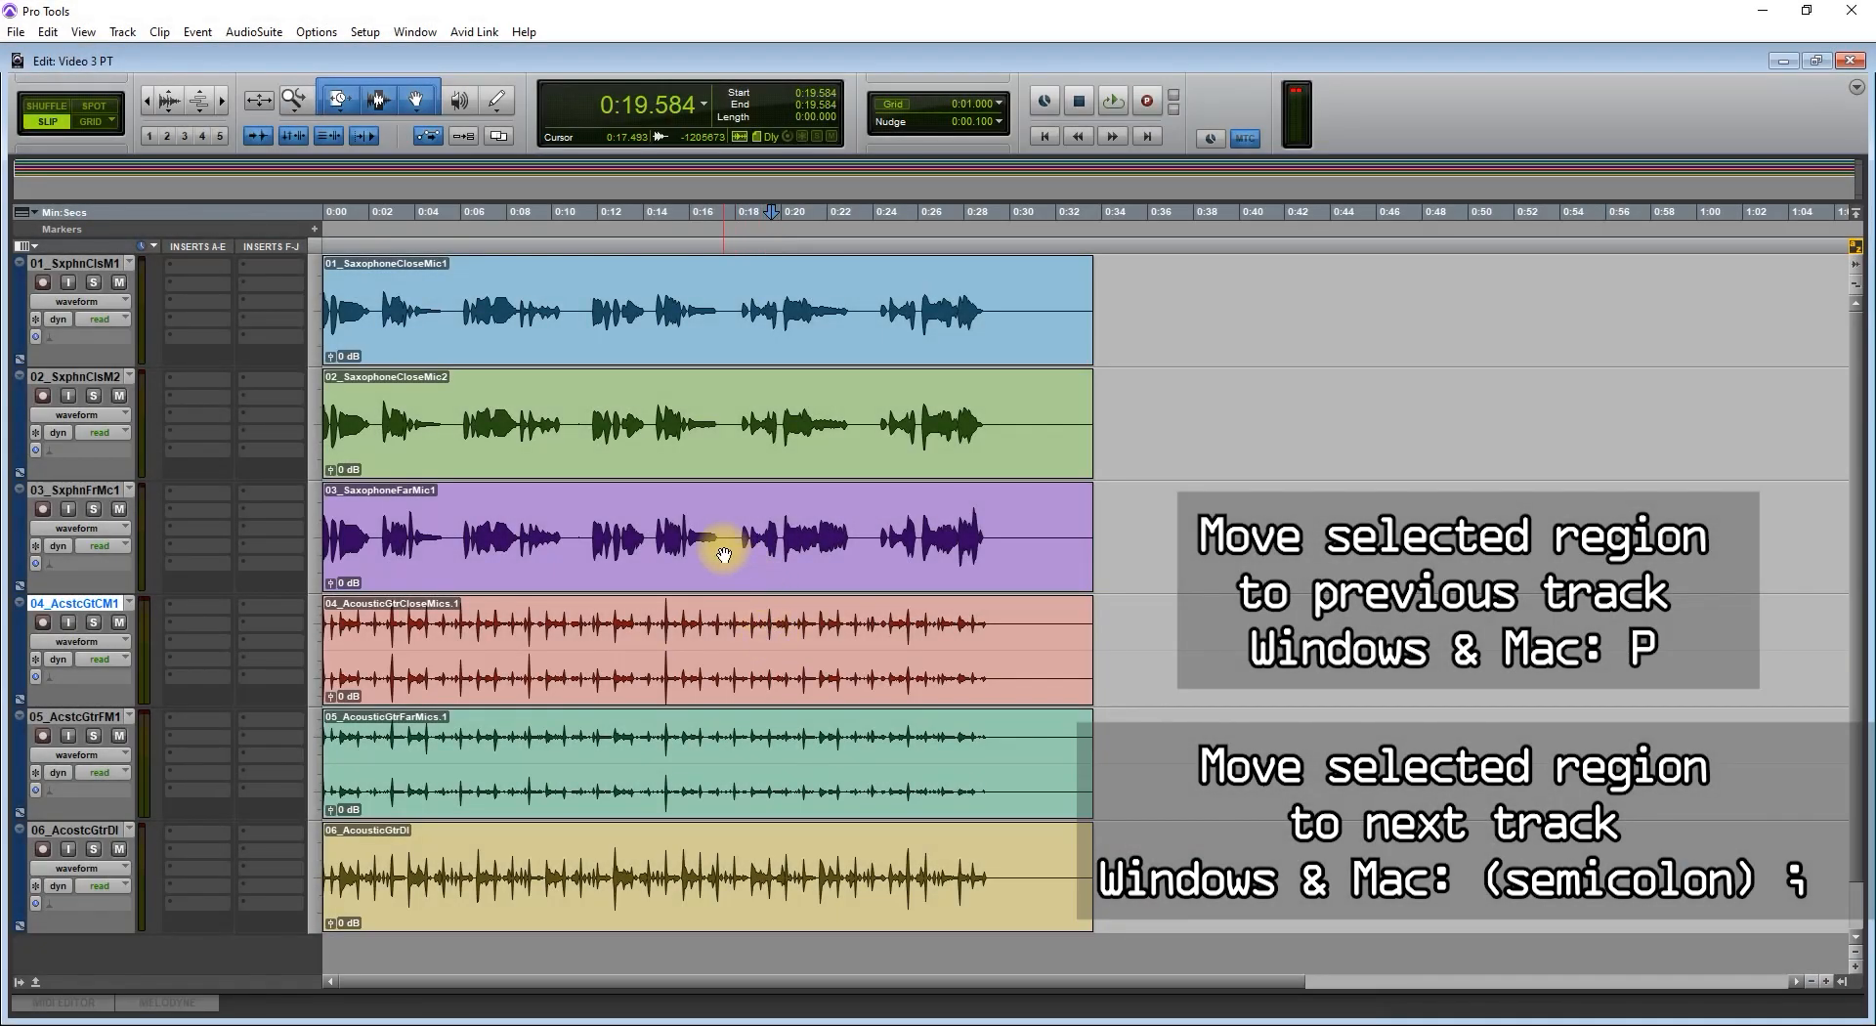
Step: Copy the 0:18.090 to 0:21.802 passage of the 03_SxphnFrMc1 track and paste it at the same time position on tracks 02, 01 and 06
drag(736, 492, 821, 500)
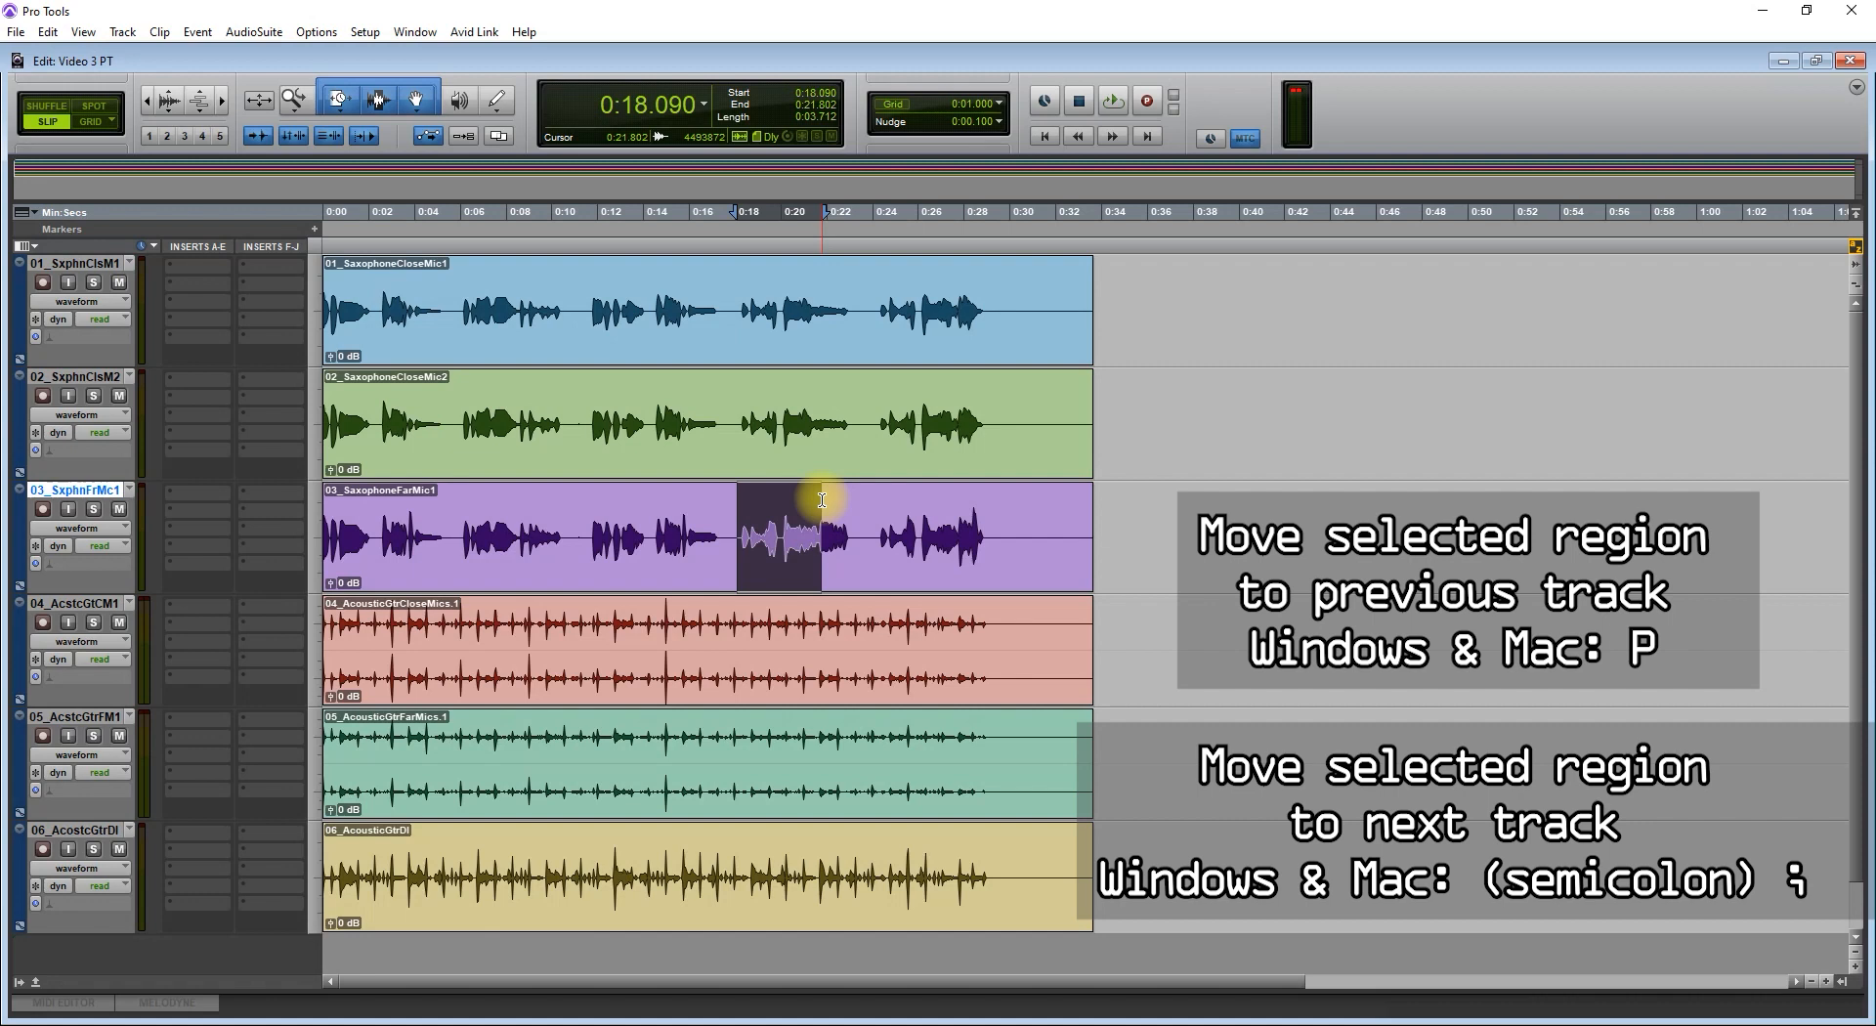
key(p)
key(p)
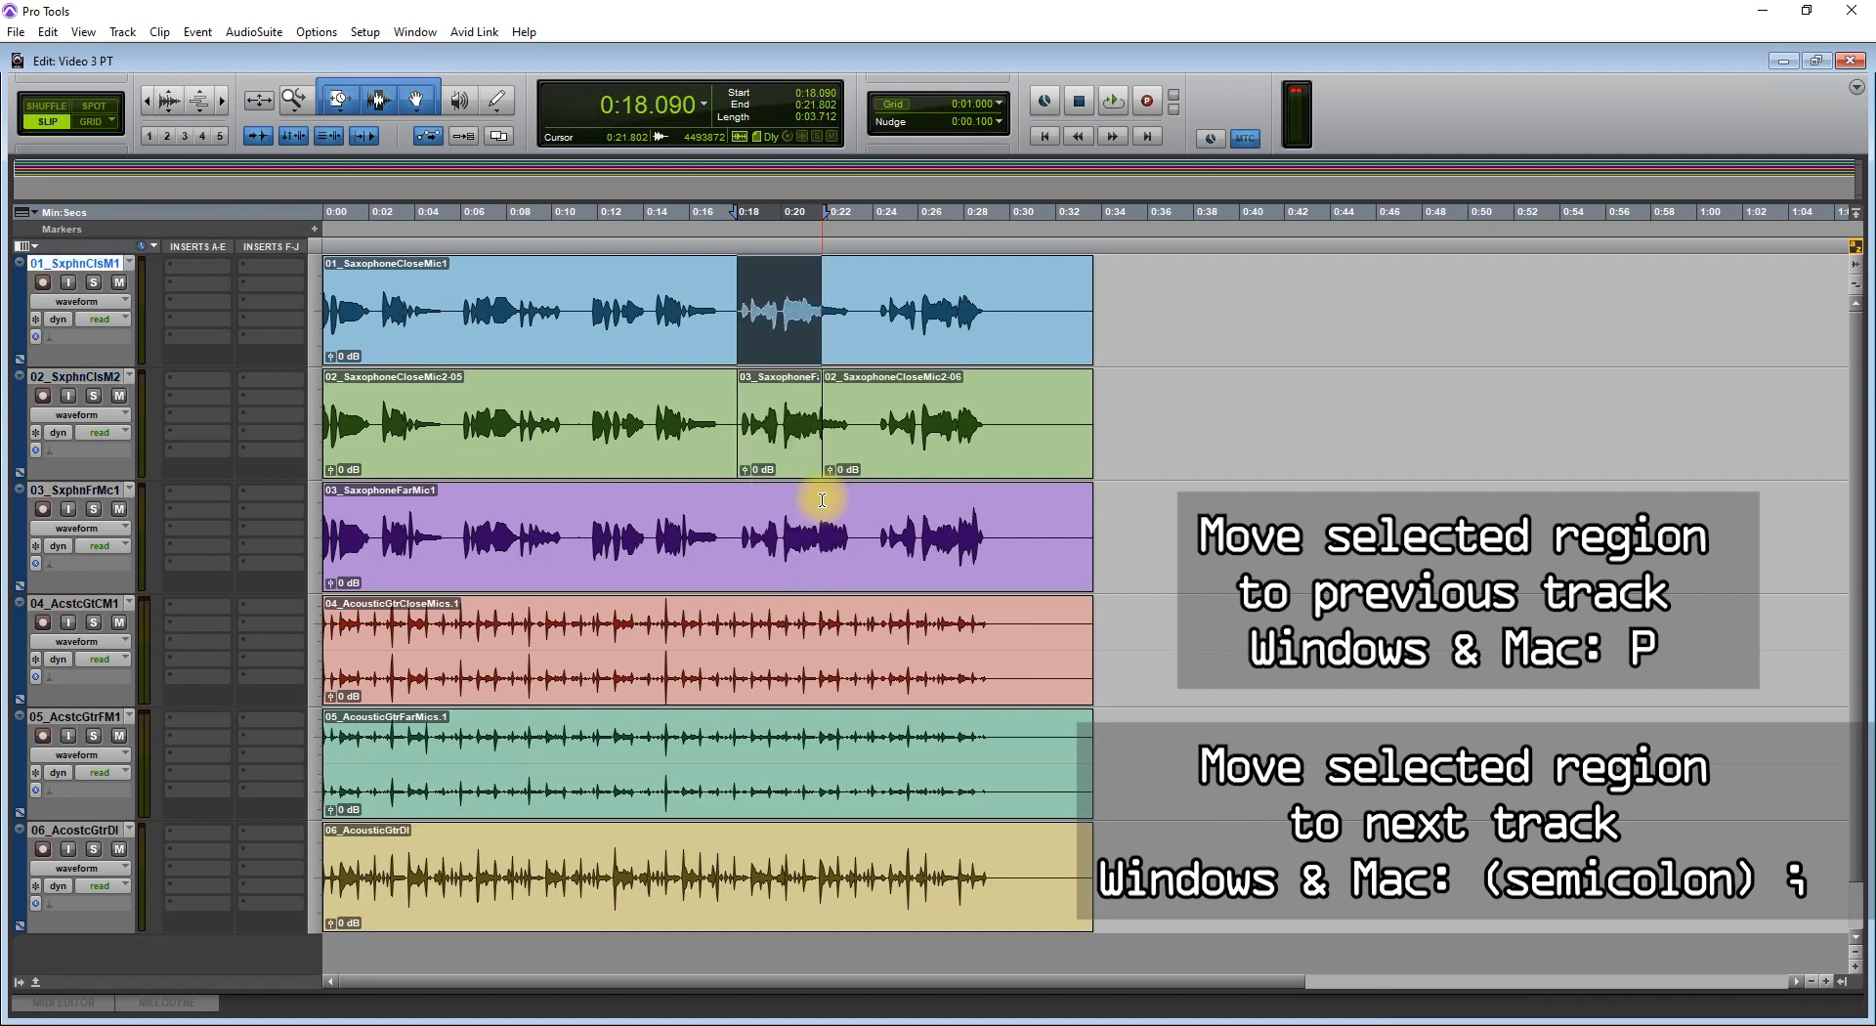
key(semicolon)
key(semicolon)
key(semicolon)
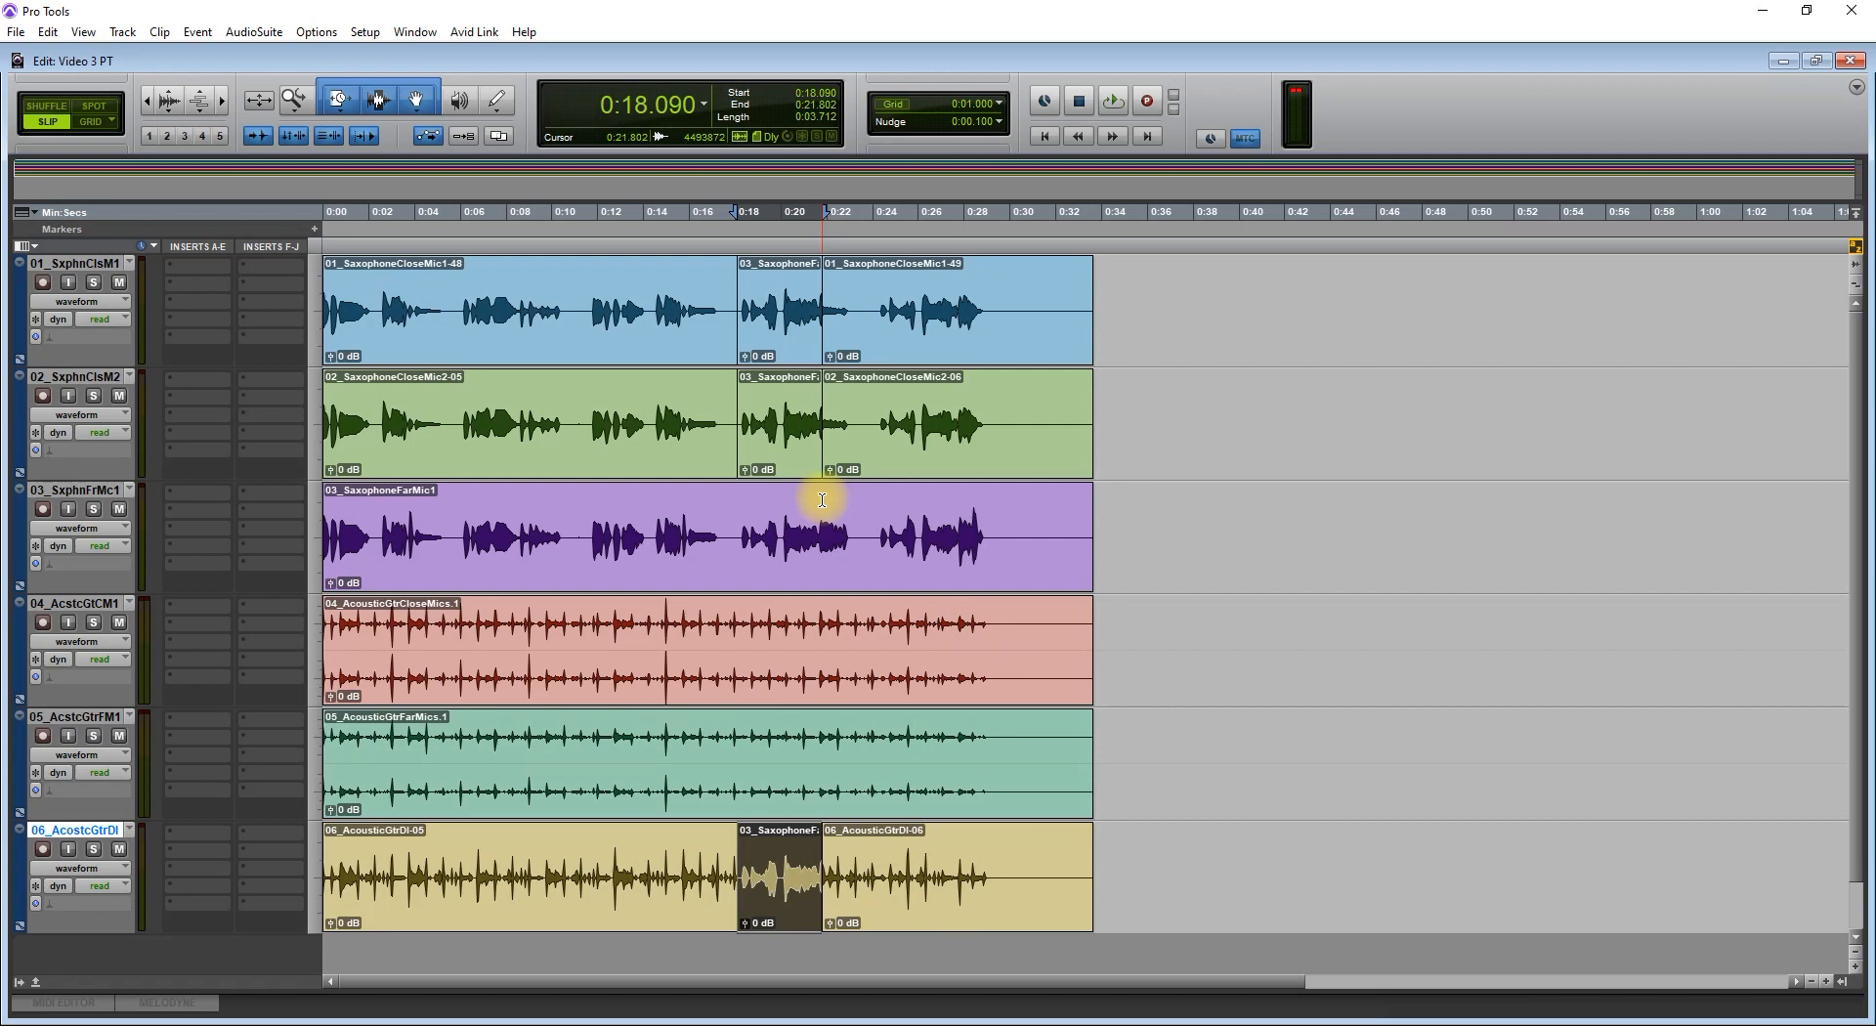
Step: Select 0:23.466 to 0:27.306 on the 03_SxphnFrMc1 track, extend the selection across all six tracks and delete the selected audio
click(859, 524)
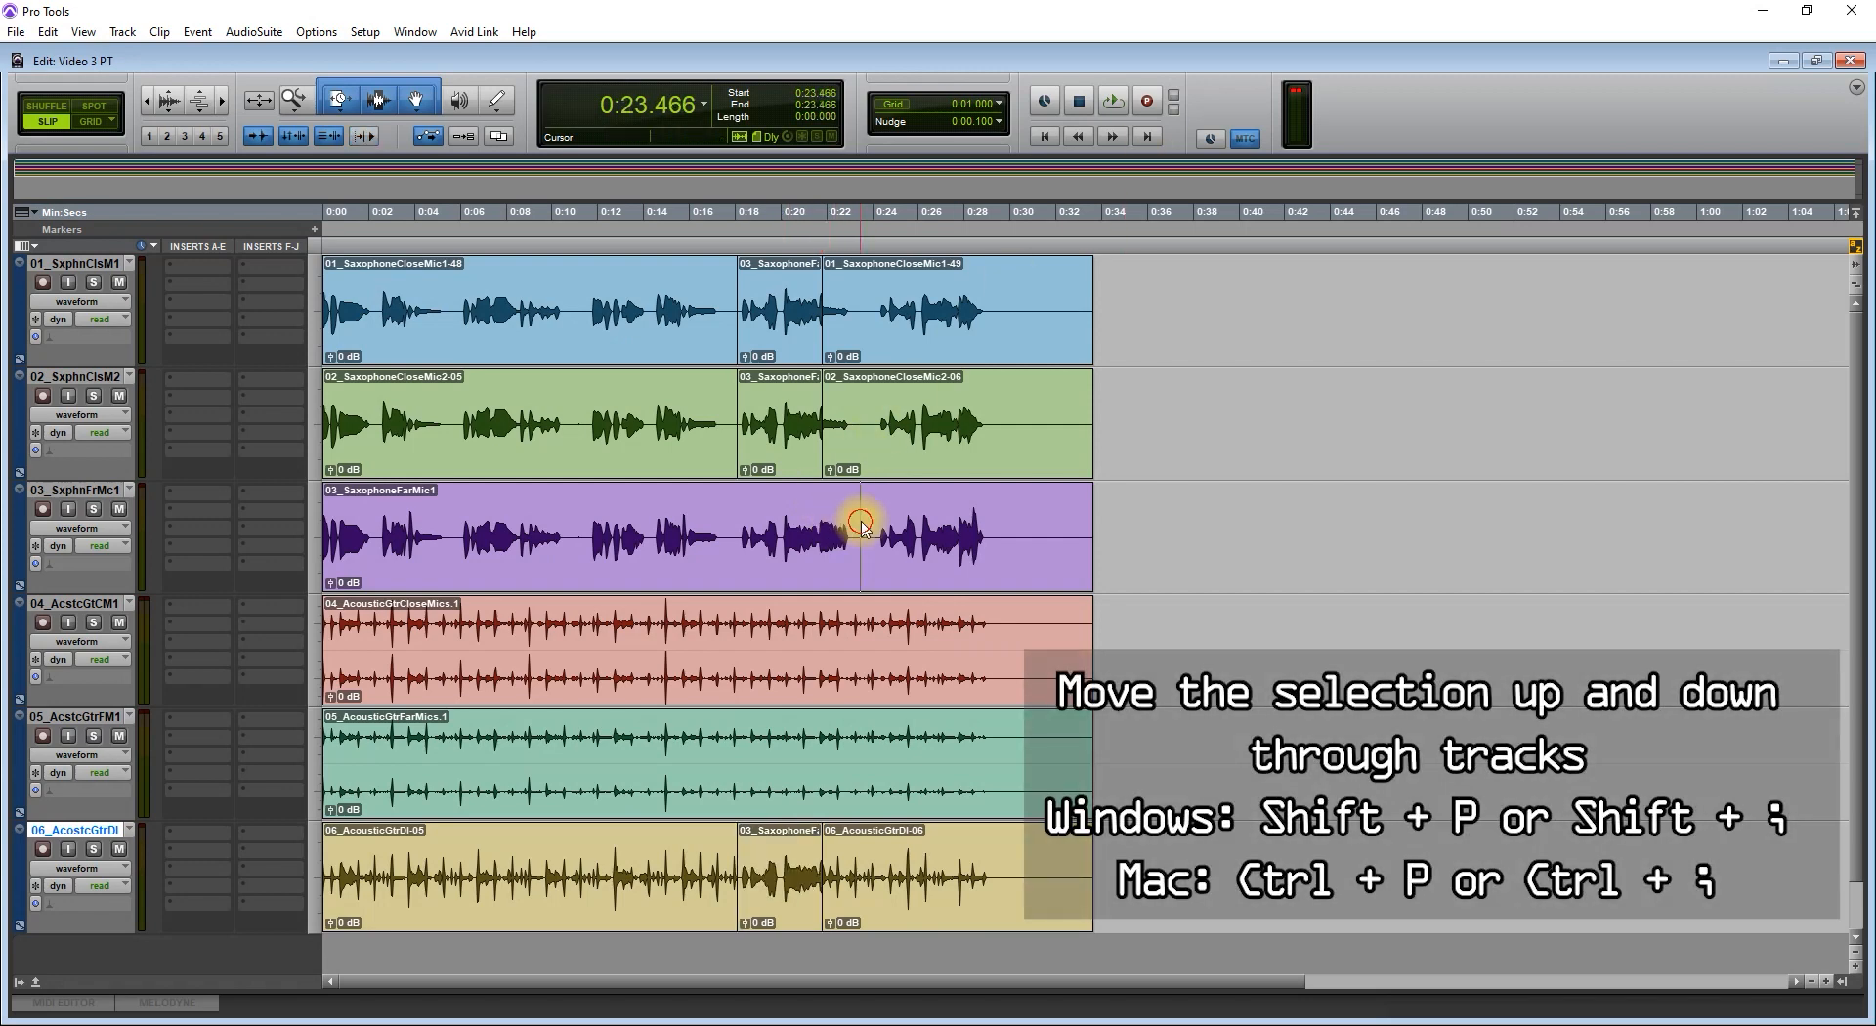
drag(859, 525, 948, 525)
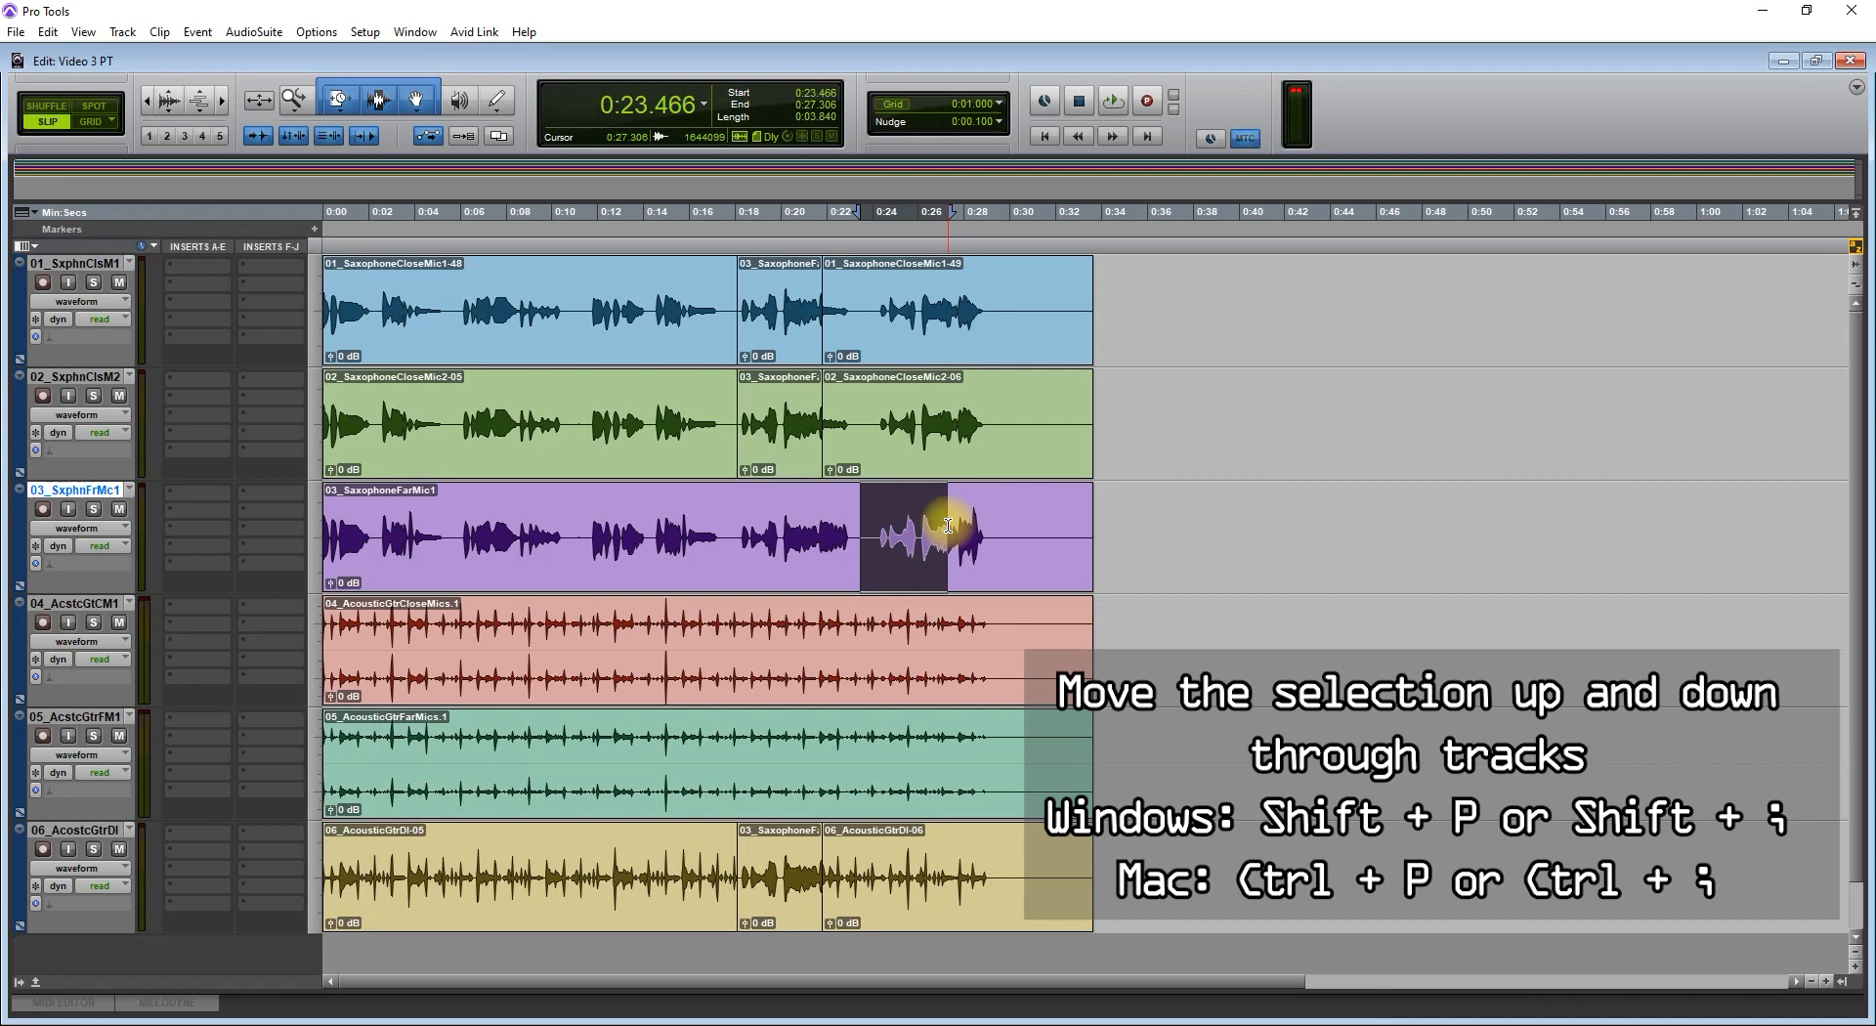
key(shift+p)
key(shift+p)
key(shift+semicolon)
key(shift+semicolon)
key(shift+semicolon)
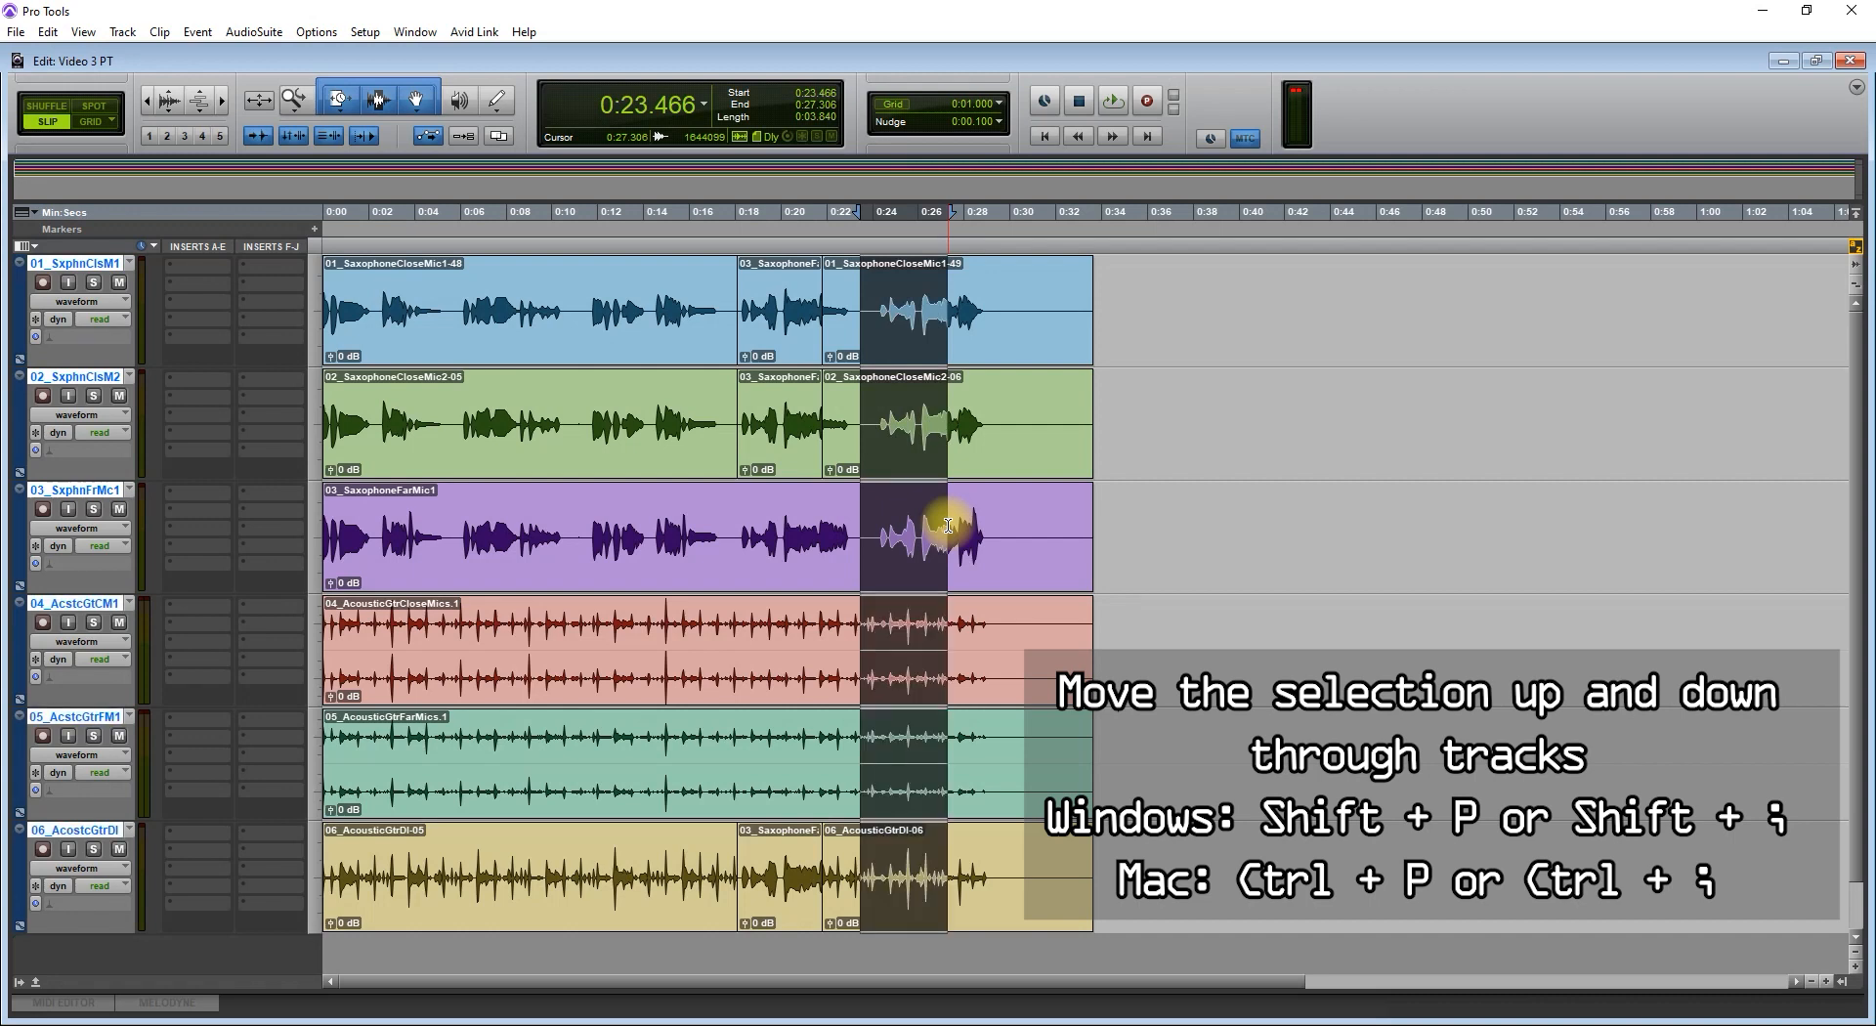
key(Delete)
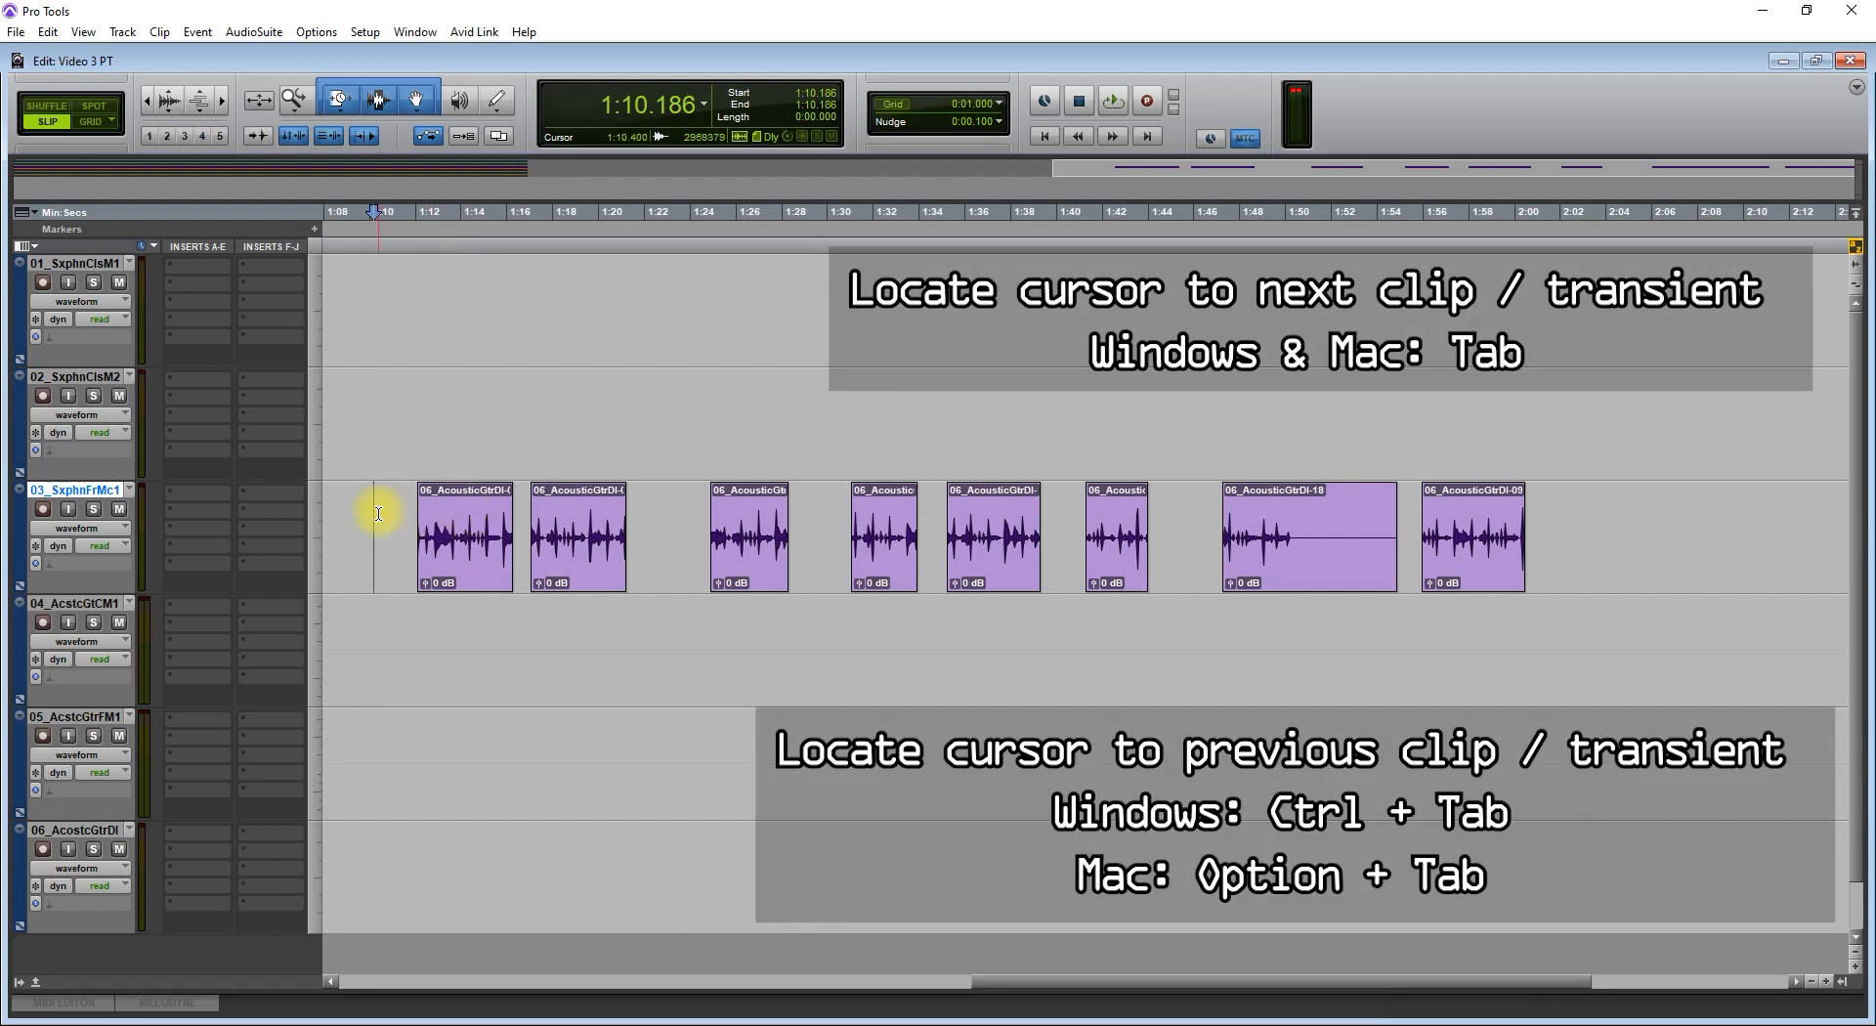
Step: Step the edit cursor forward through the clip boundaries on the 03_SxphnFrMc1 track to the end of clip 06_AcousticGtrDI-18
key(ctrl+])
key(ctrl+])
key(Tab)
key(Tab)
key(Tab)
key(Tab)
key(Tab)
key(Tab)
key(Tab)
key(Tab)
key(Tab)
key(Tab)
key(Tab)
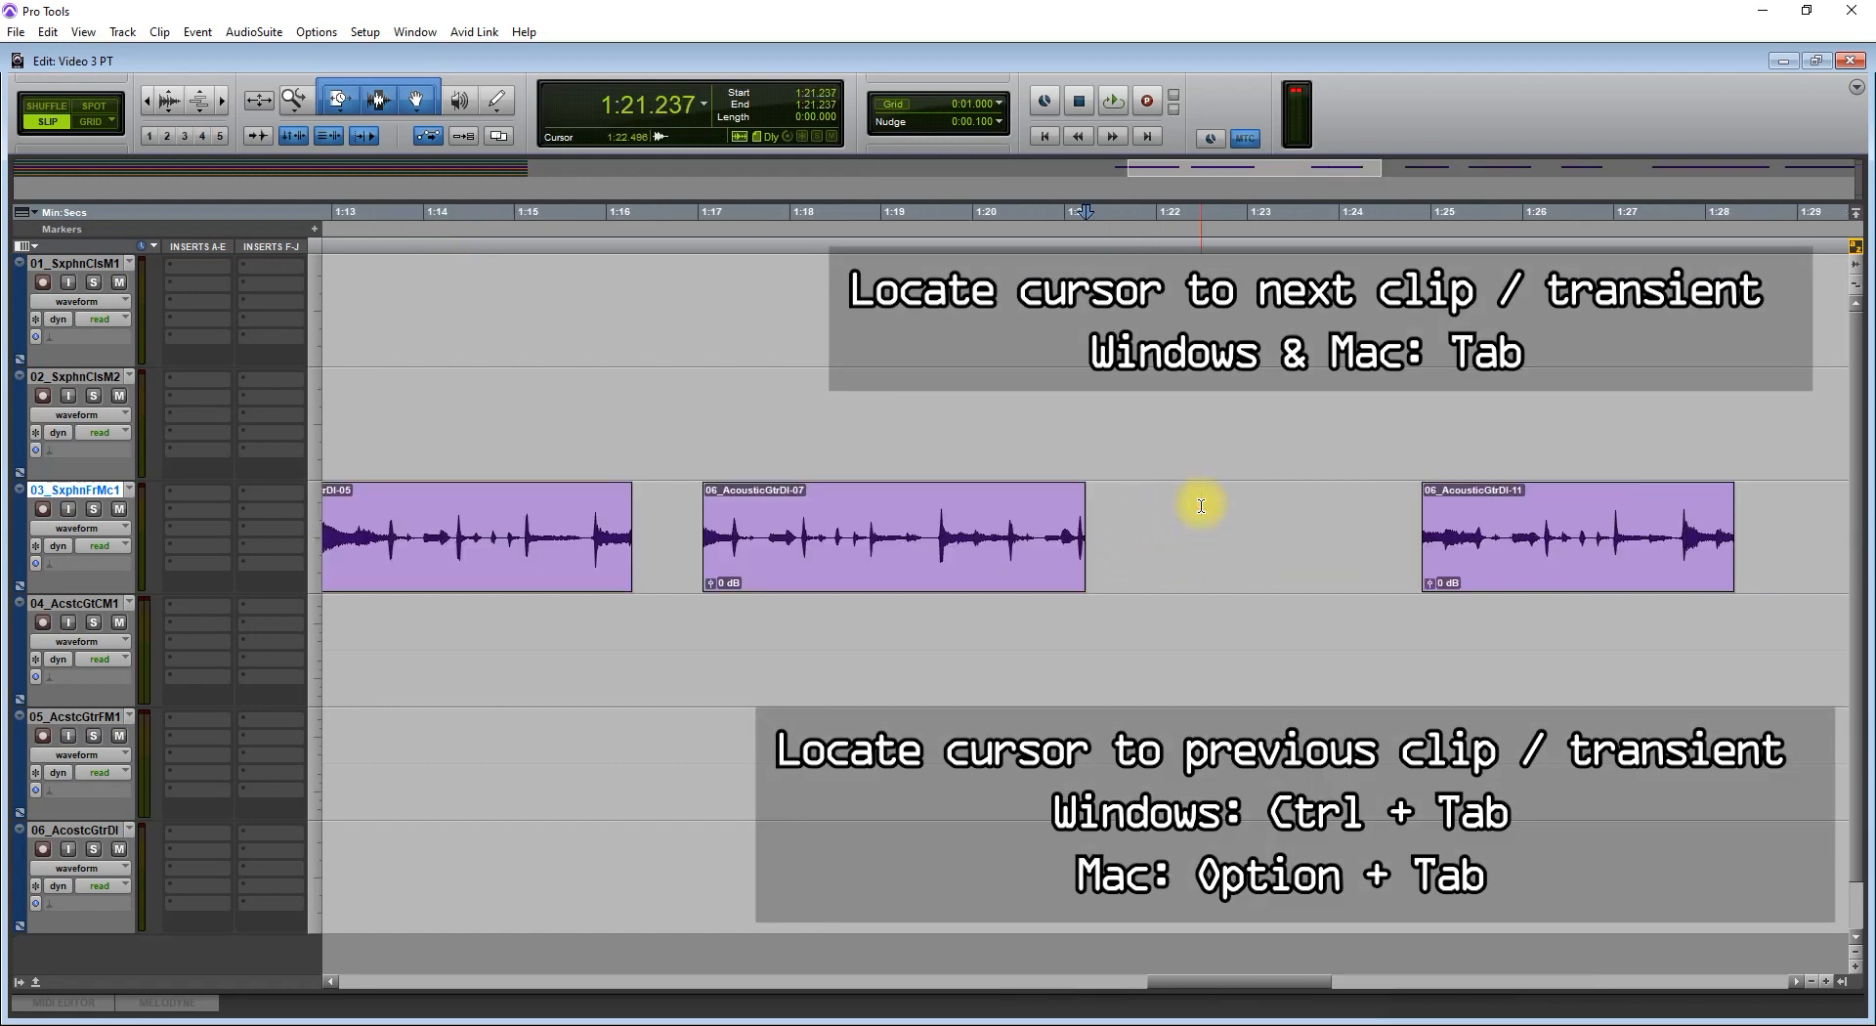
key(Tab)
key(Tab)
key(Tab)
key(Tab)
key(Tab)
key(Tab)
key(Tab)
key(Tab)
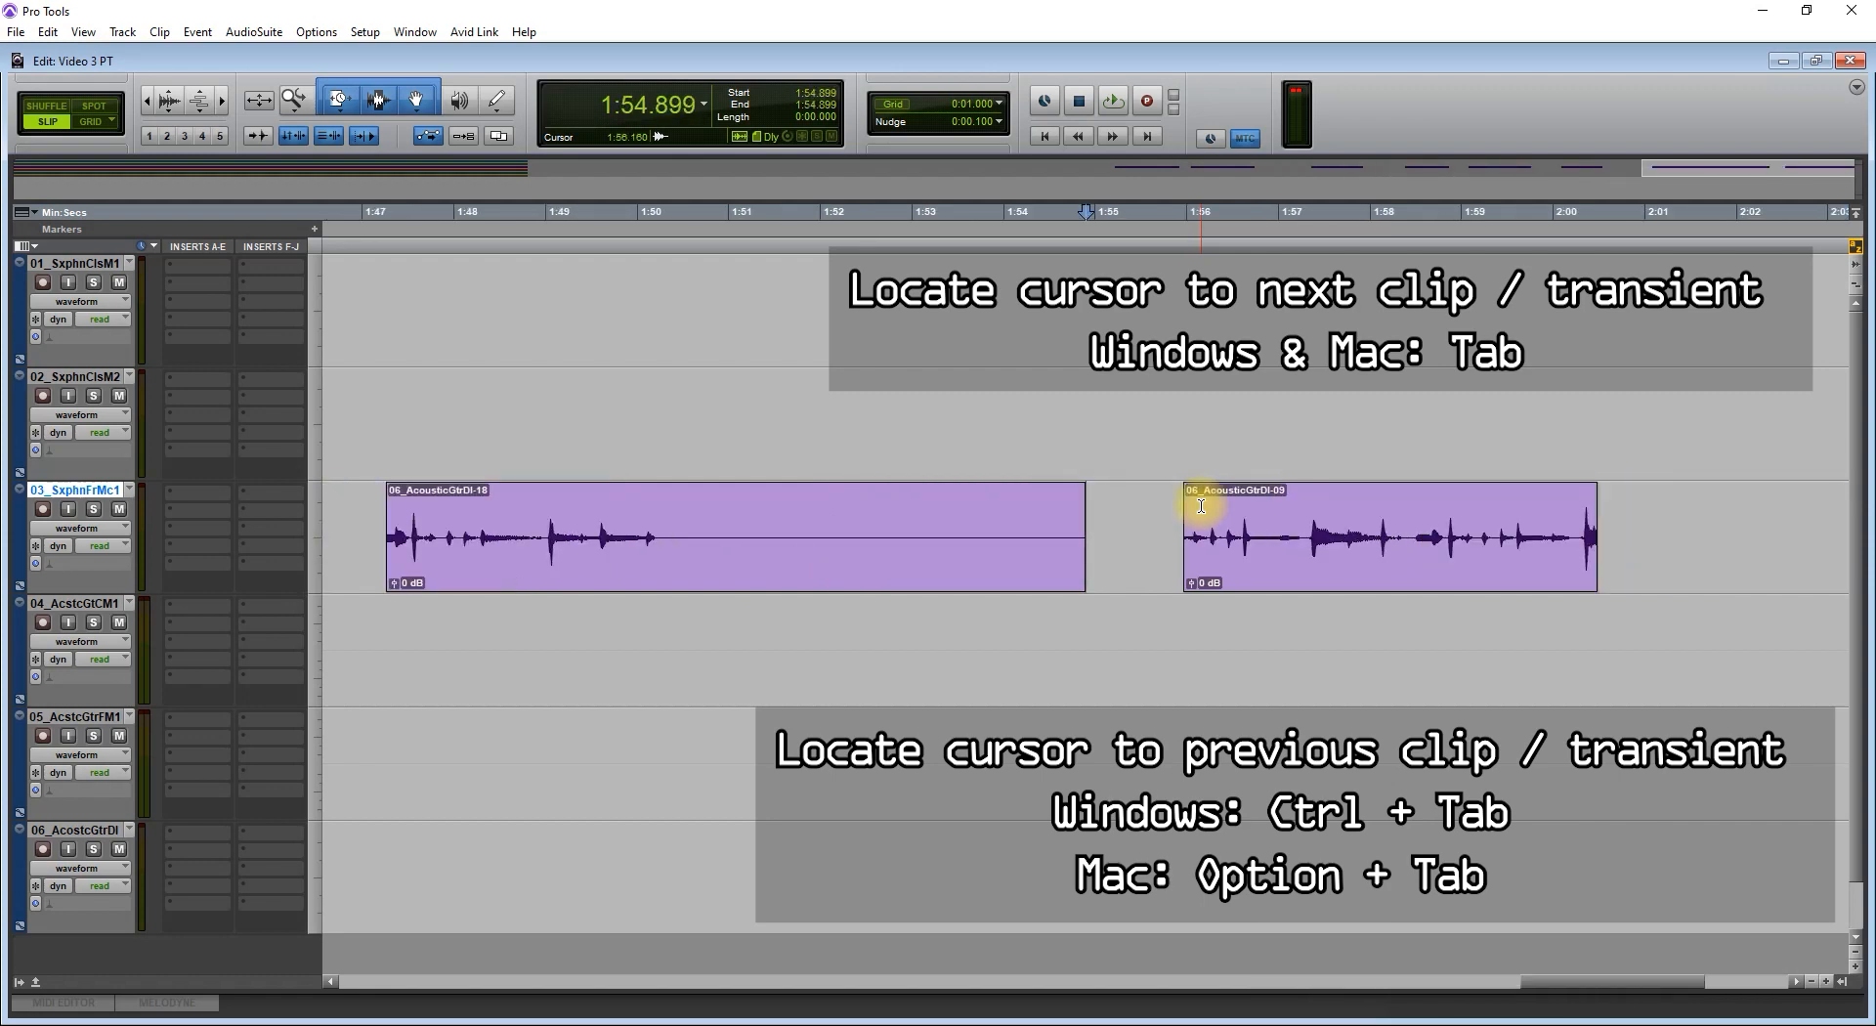
Step: Step the edit cursor back through the clip boundaries on the 03_SxphnFrMc1 track to the end of clip 06_AcousticGtrDI-05
key(ctrl+Tab)
key(ctrl+Tab)
key(ctrl+Tab)
key(ctrl+Tab)
key(ctrl+Tab)
key(ctrl+Tab)
key(ctrl+Tab)
key(ctrl+Tab)
key(ctrl+Tab)
key(ctrl+Tab)
key(ctrl+Tab)
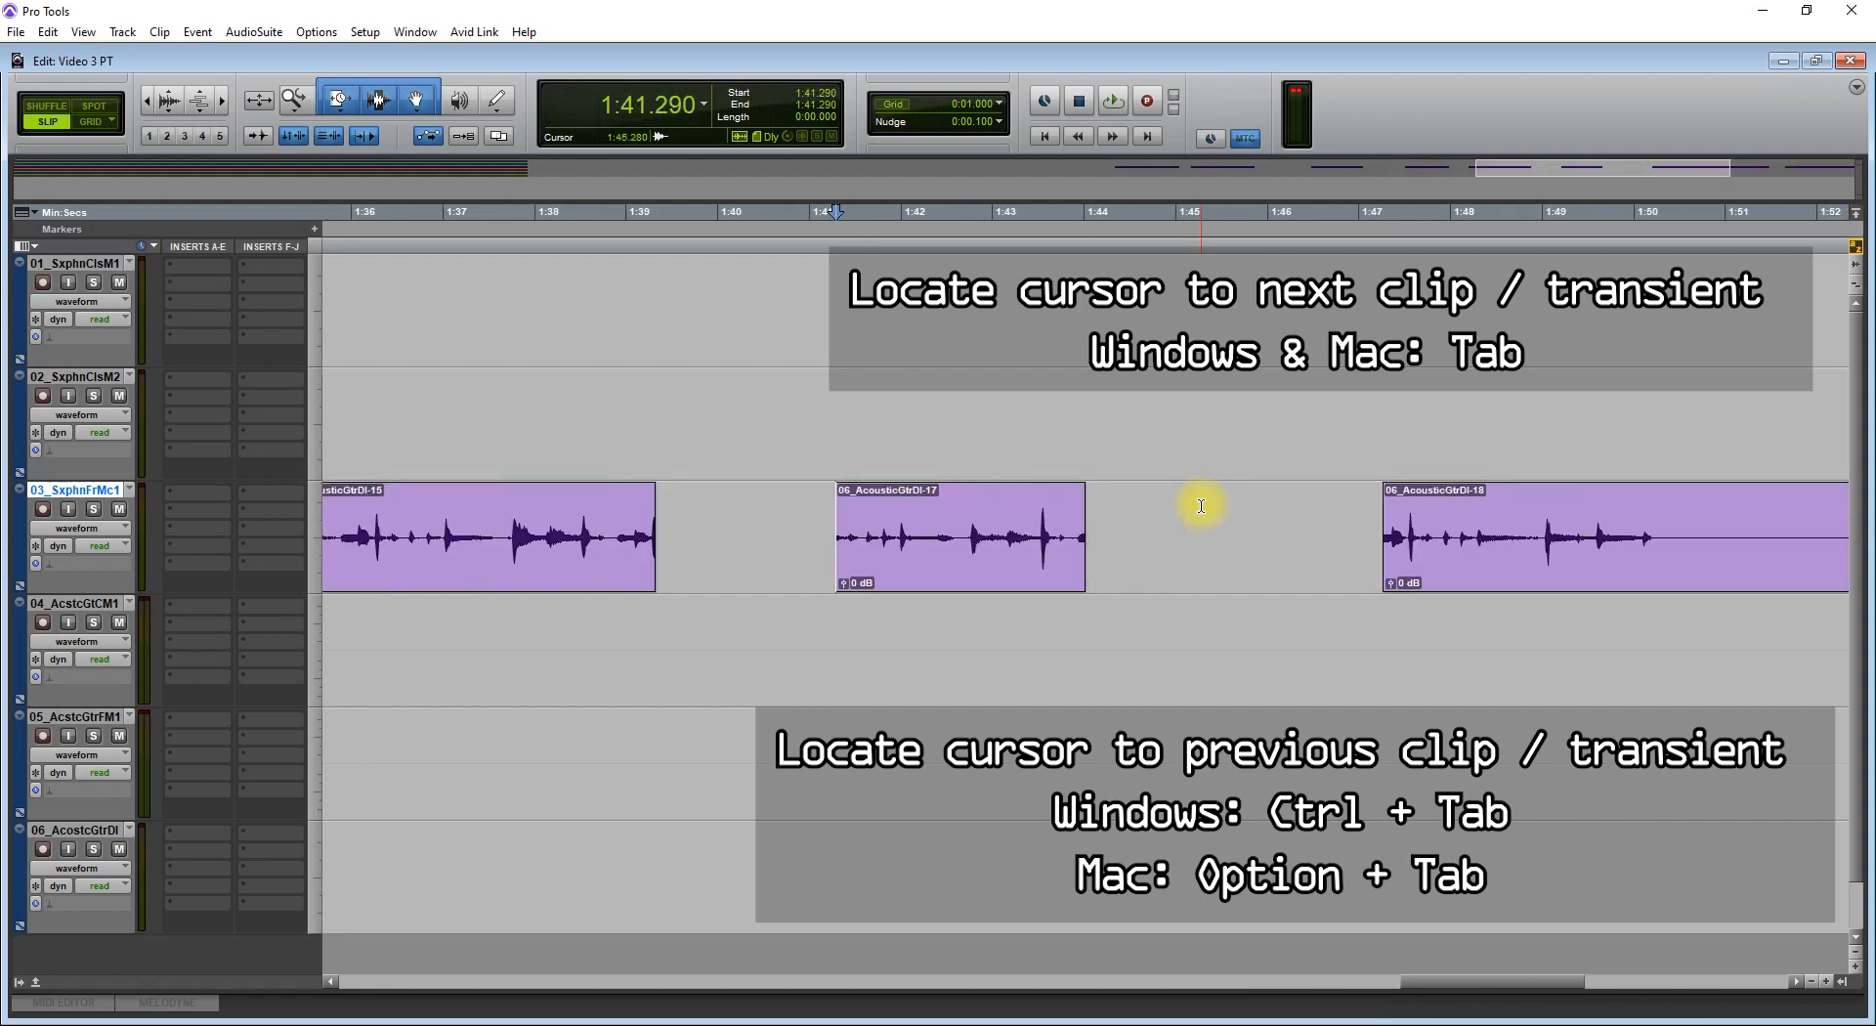
key(ctrl+Tab)
key(ctrl+Tab)
key(ctrl+Tab)
key(ctrl+Tab)
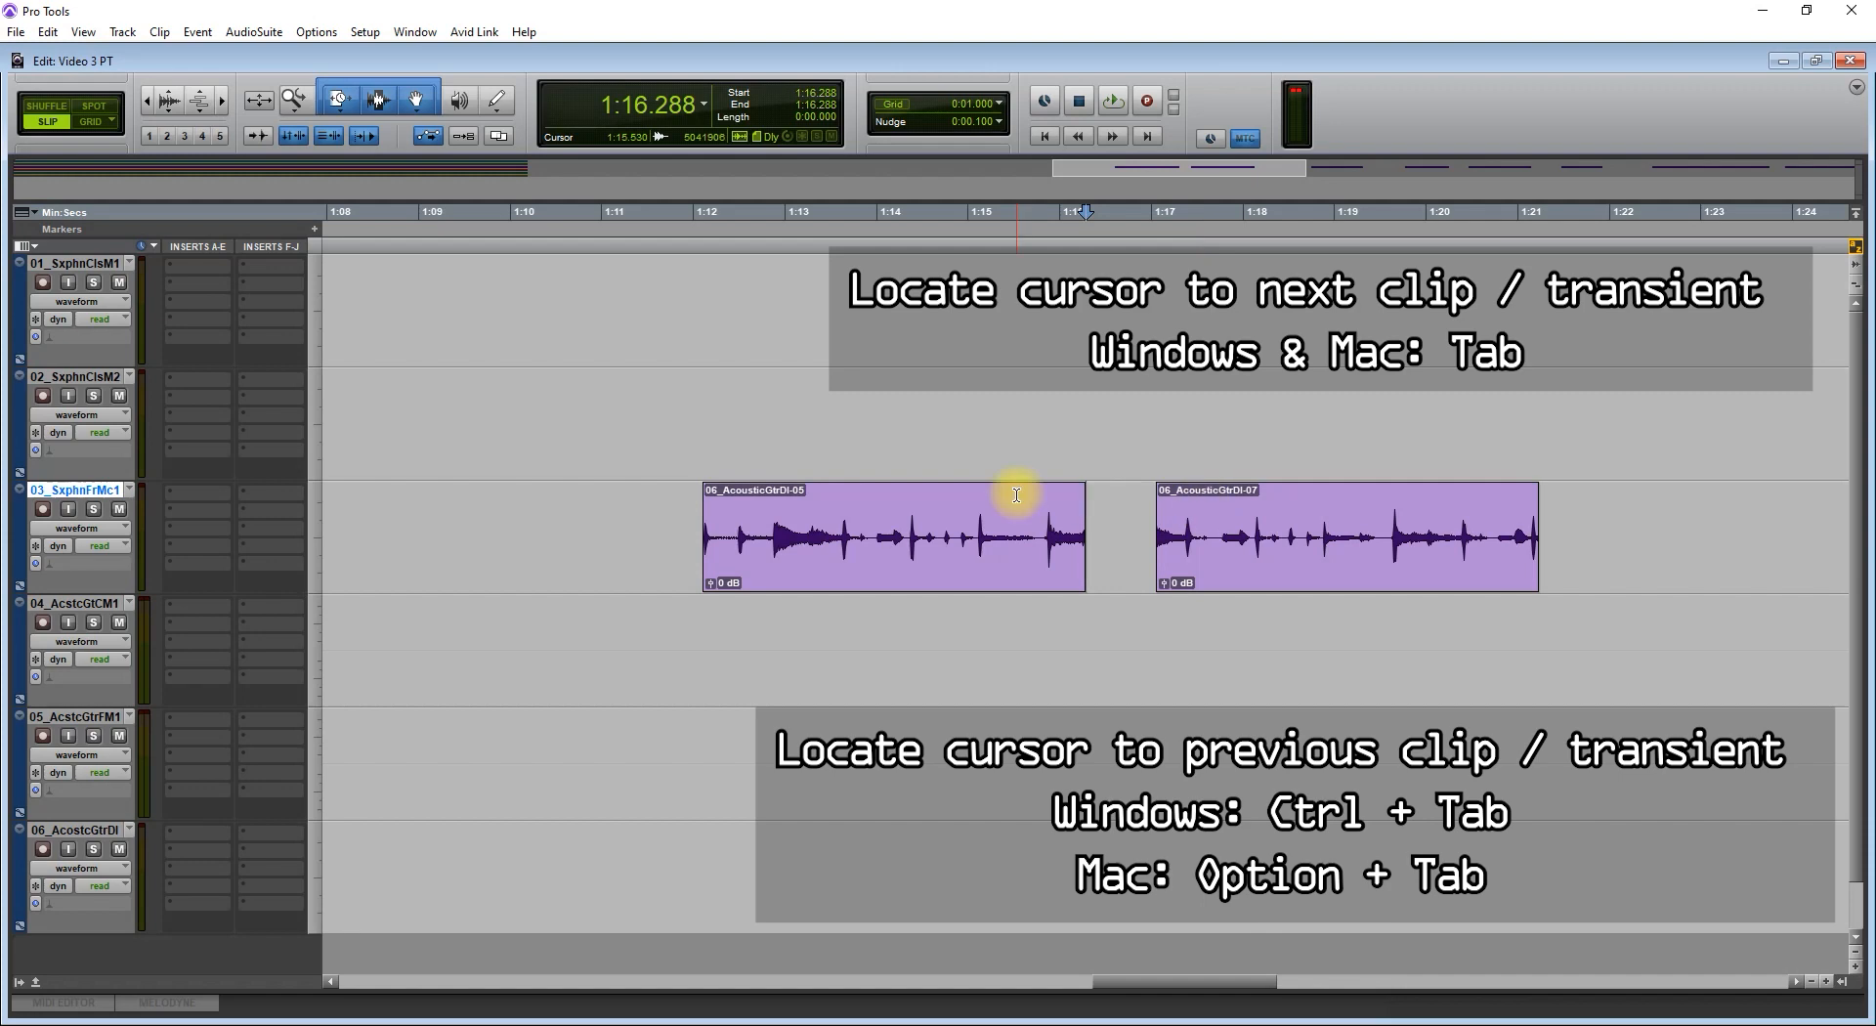
Step: Enable Tab to Transients and step the edit cursor forward through the transients, starting just before clip 06_AcousticGtrDI-05
click(254, 136)
click(680, 526)
key(Tab)
key(Tab)
key(Tab)
key(Tab)
key(Tab)
key(Tab)
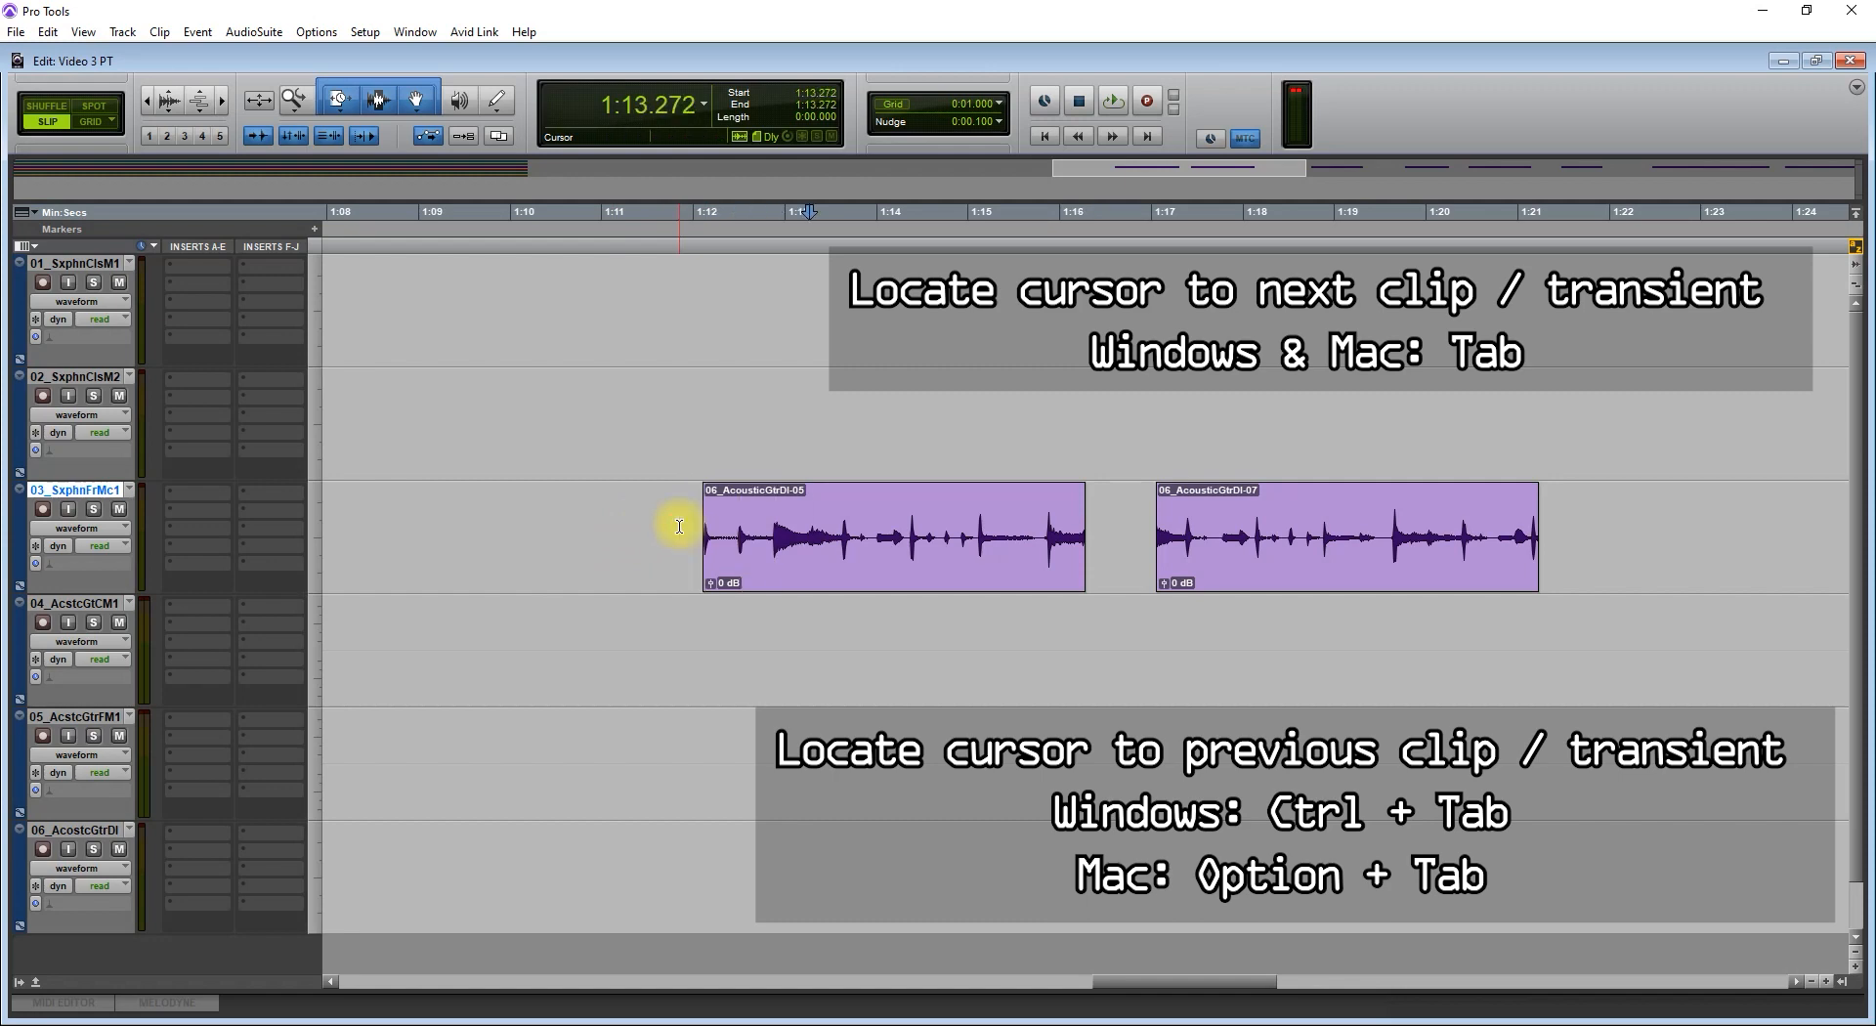
key(Tab)
key(Tab)
key(Tab)
key(Tab)
key(Tab)
key(Tab)
key(Tab)
key(Tab)
Step: Step the edit cursor back through the transients to the start of clip 06_AcousticGtrDI-05
key(ctrl+Tab)
key(ctrl+Tab)
key(ctrl+Tab)
key(ctrl+Tab)
key(ctrl+Tab)
key(ctrl+Tab)
key(ctrl+Tab)
key(ctrl+Tab)
key(ctrl+Tab)
key(ctrl+Tab)
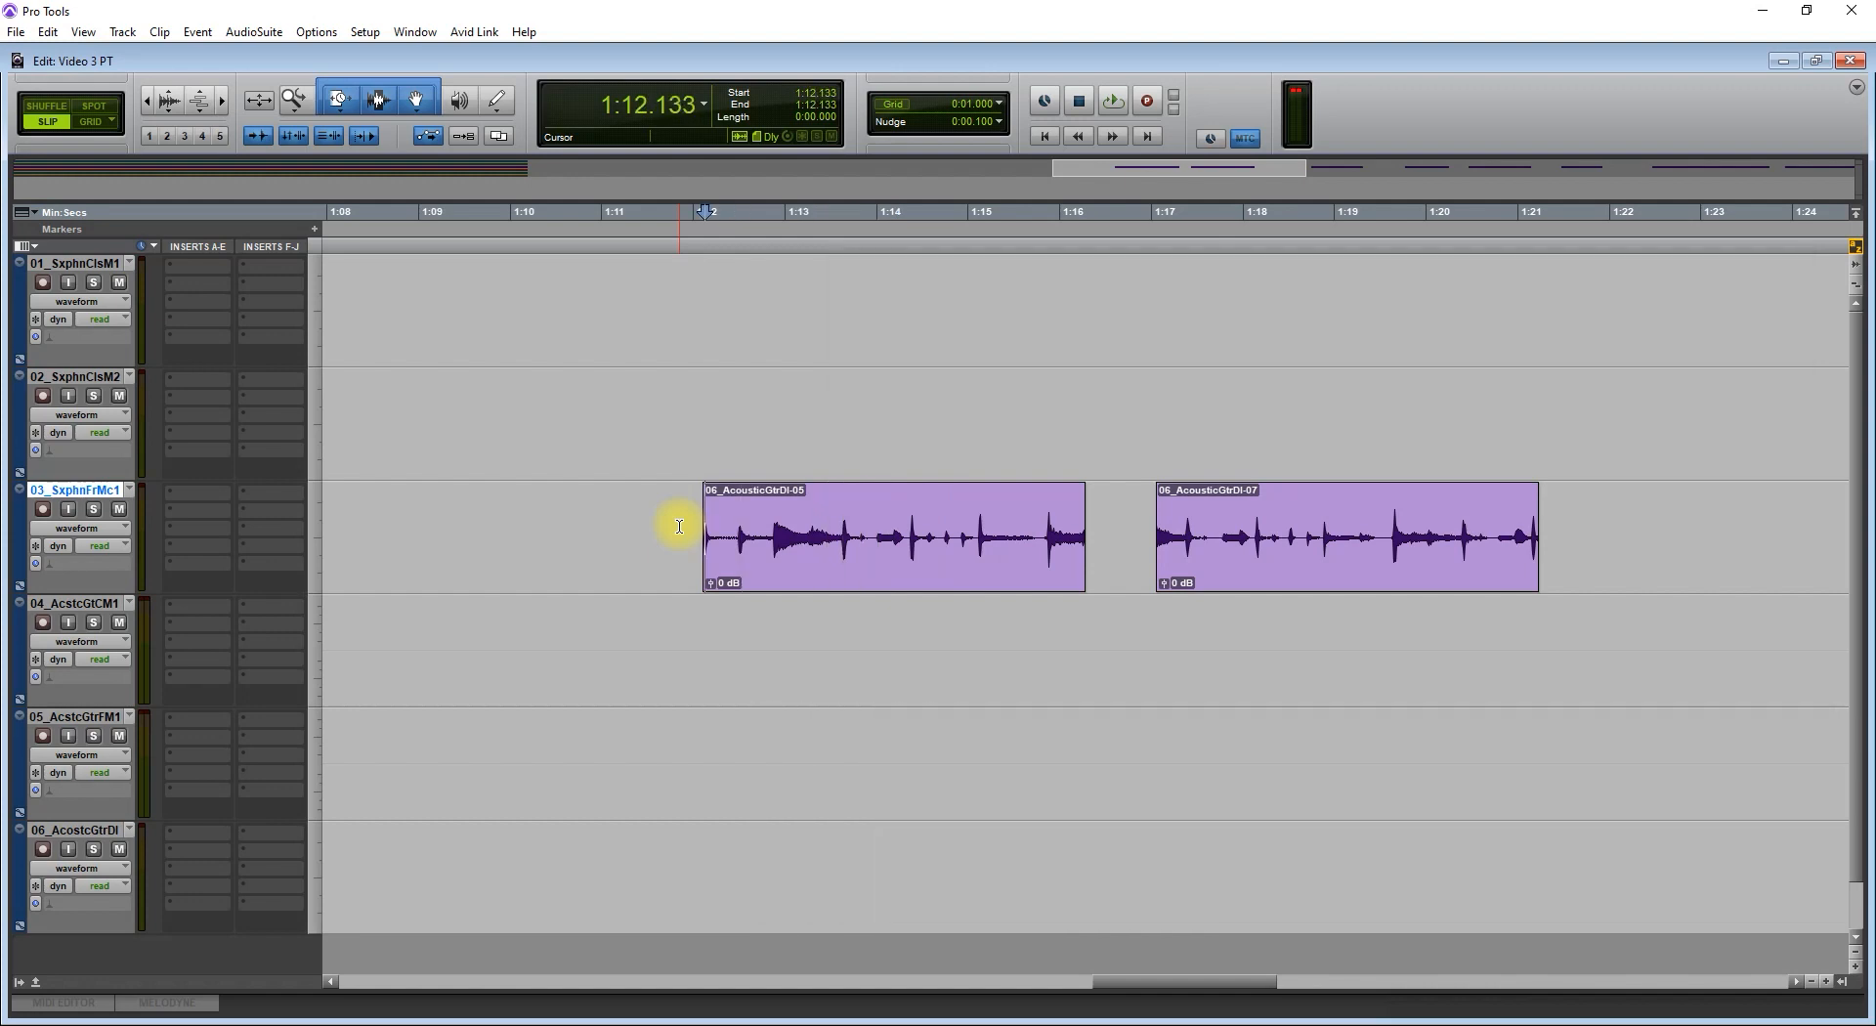
Step: Place the edit cursor at 1:11.850 on the 03_SxphnFrMc1 track and select each following clip in turn up to 06_AcousticGtrDI-17
click(680, 526)
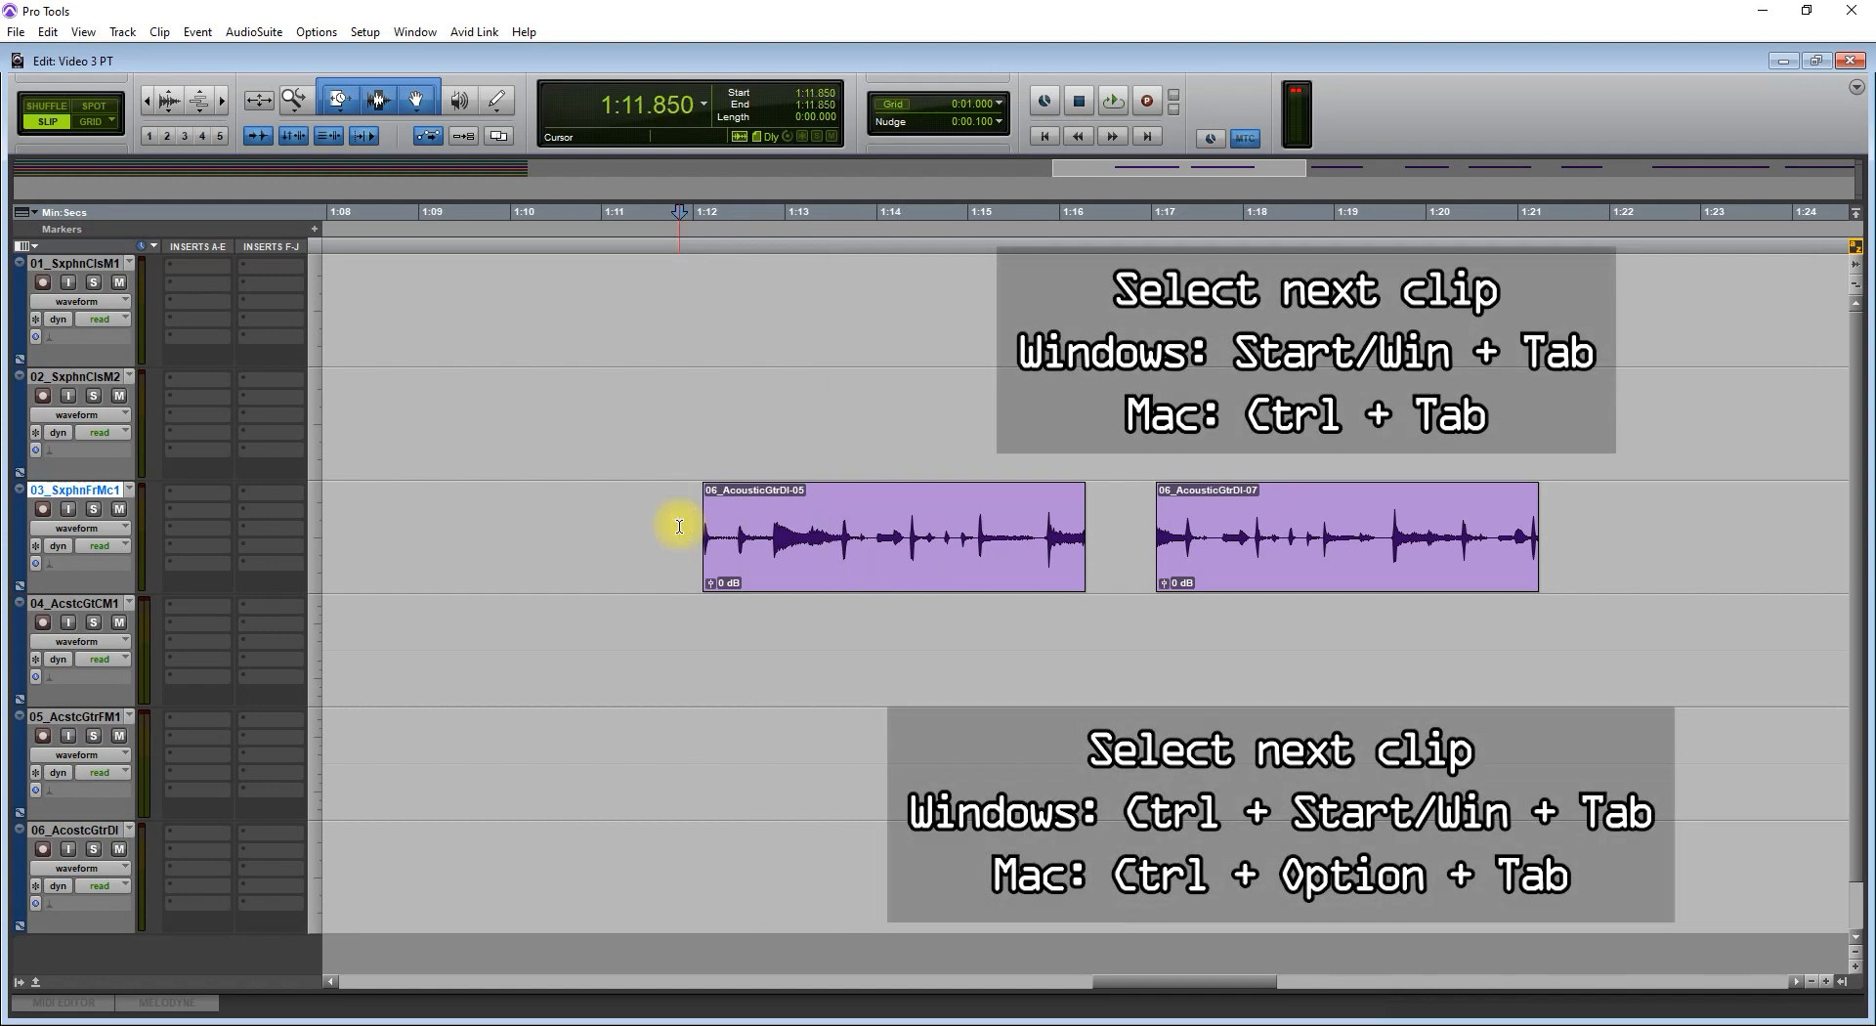
key(super+Tab)
key(super+Tab)
key(super+Tab)
key(super+Tab)
key(super+Tab)
key(super+Tab)
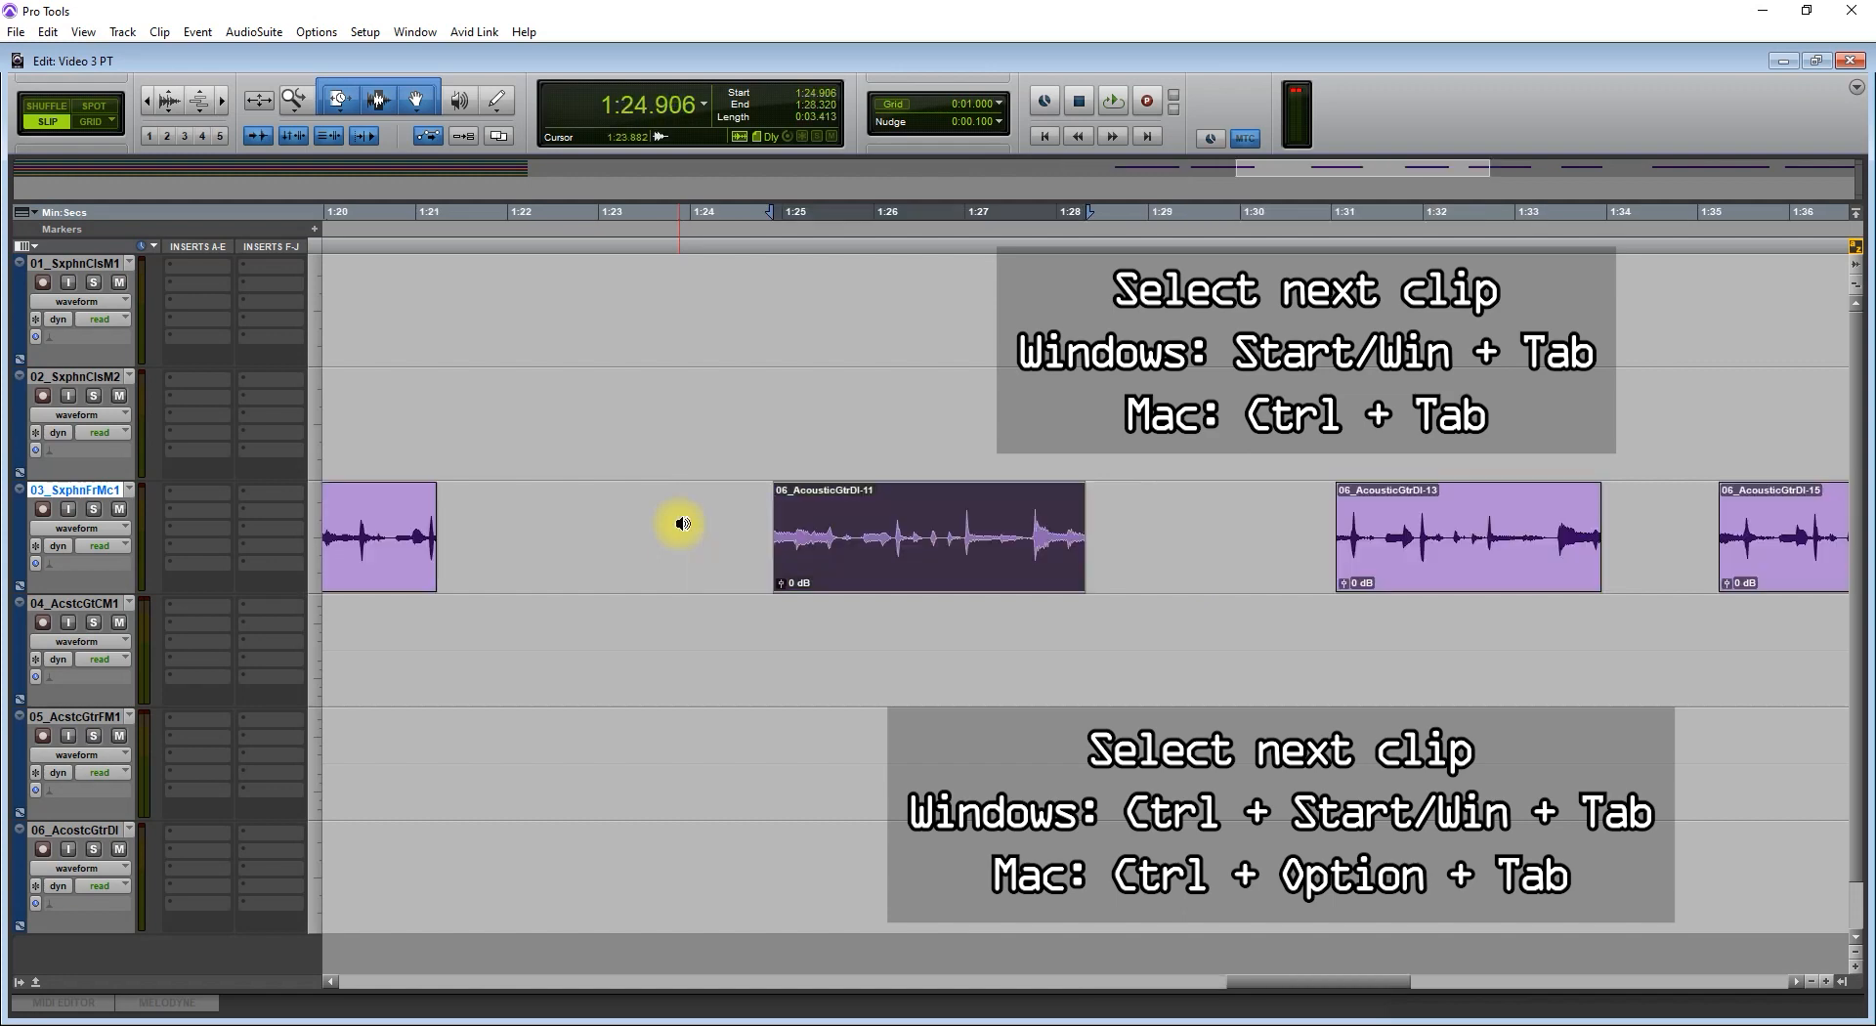
key(super+Tab)
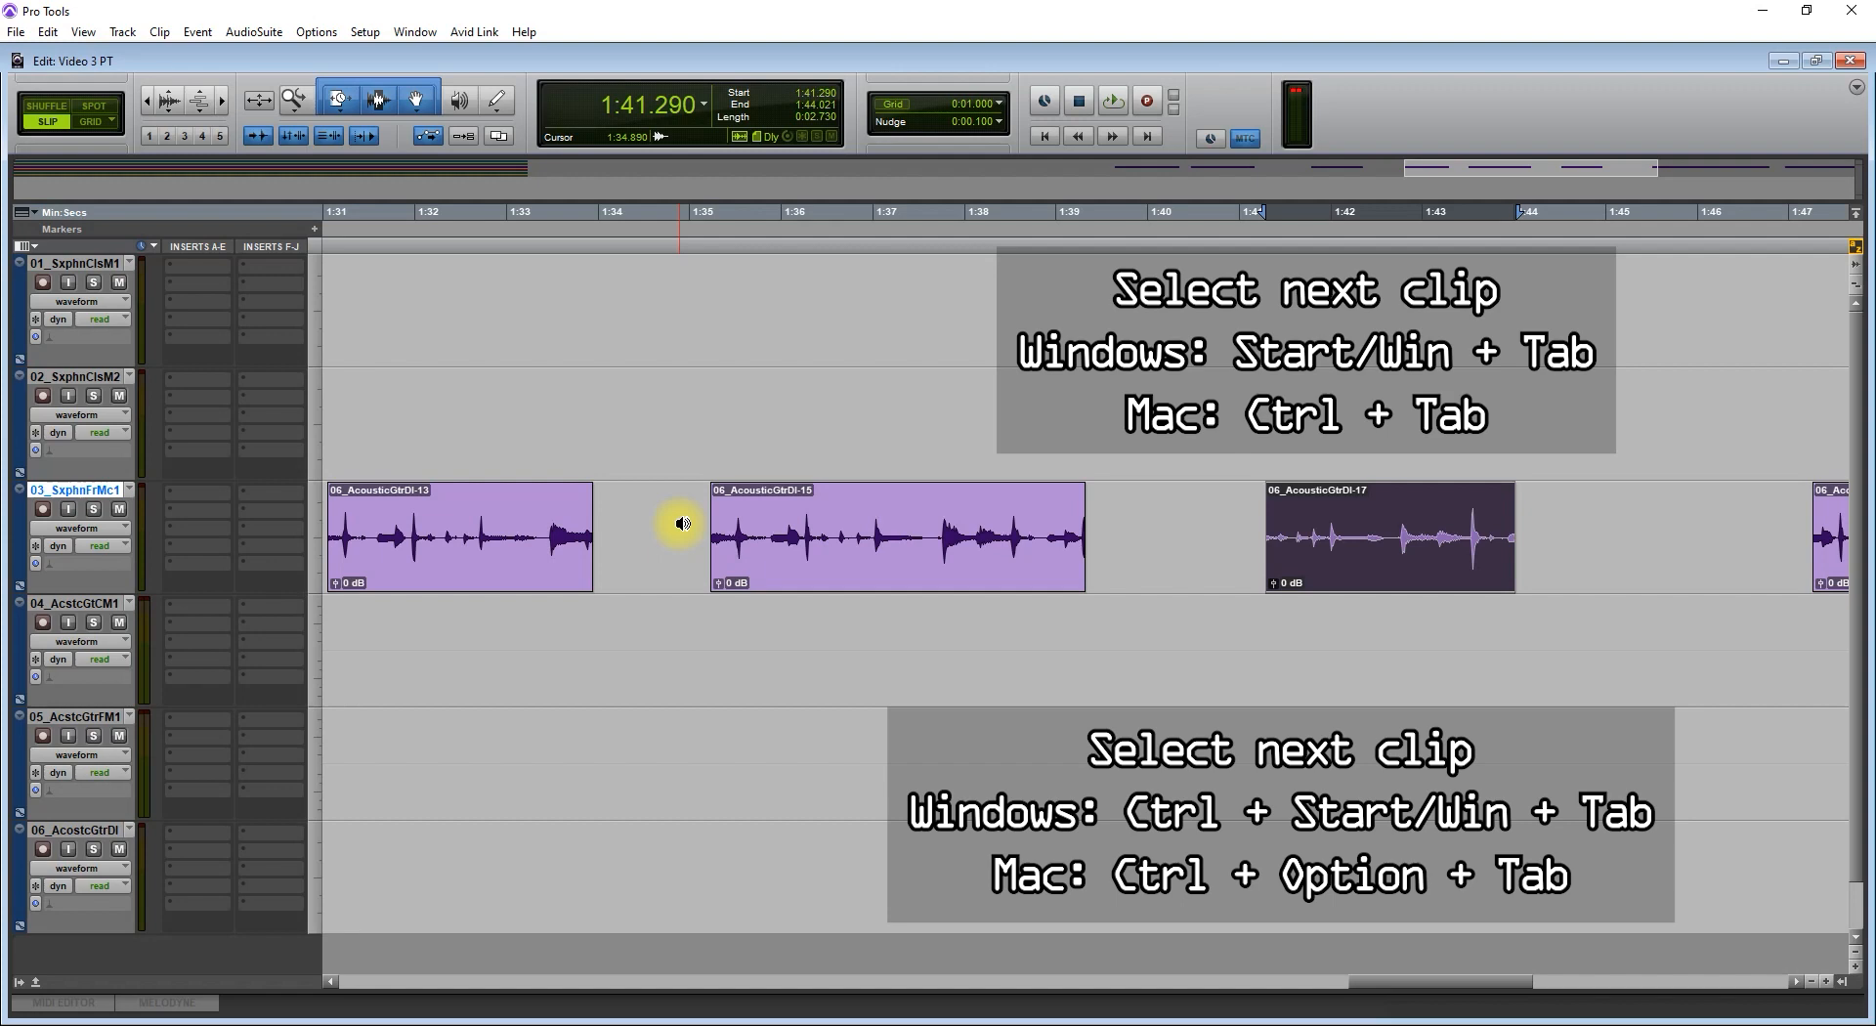
Step: Move the clip selection backward on the 03_SxphnFrMc1 track, selecting each previous clip in turn
key(ctrl+super+Tab)
key(ctrl+super+Tab)
key(ctrl+super+Tab)
key(ctrl+super+Tab)
key(ctrl+super+Tab)
key(ctrl+super+Tab)
key(ctrl+super+Tab)
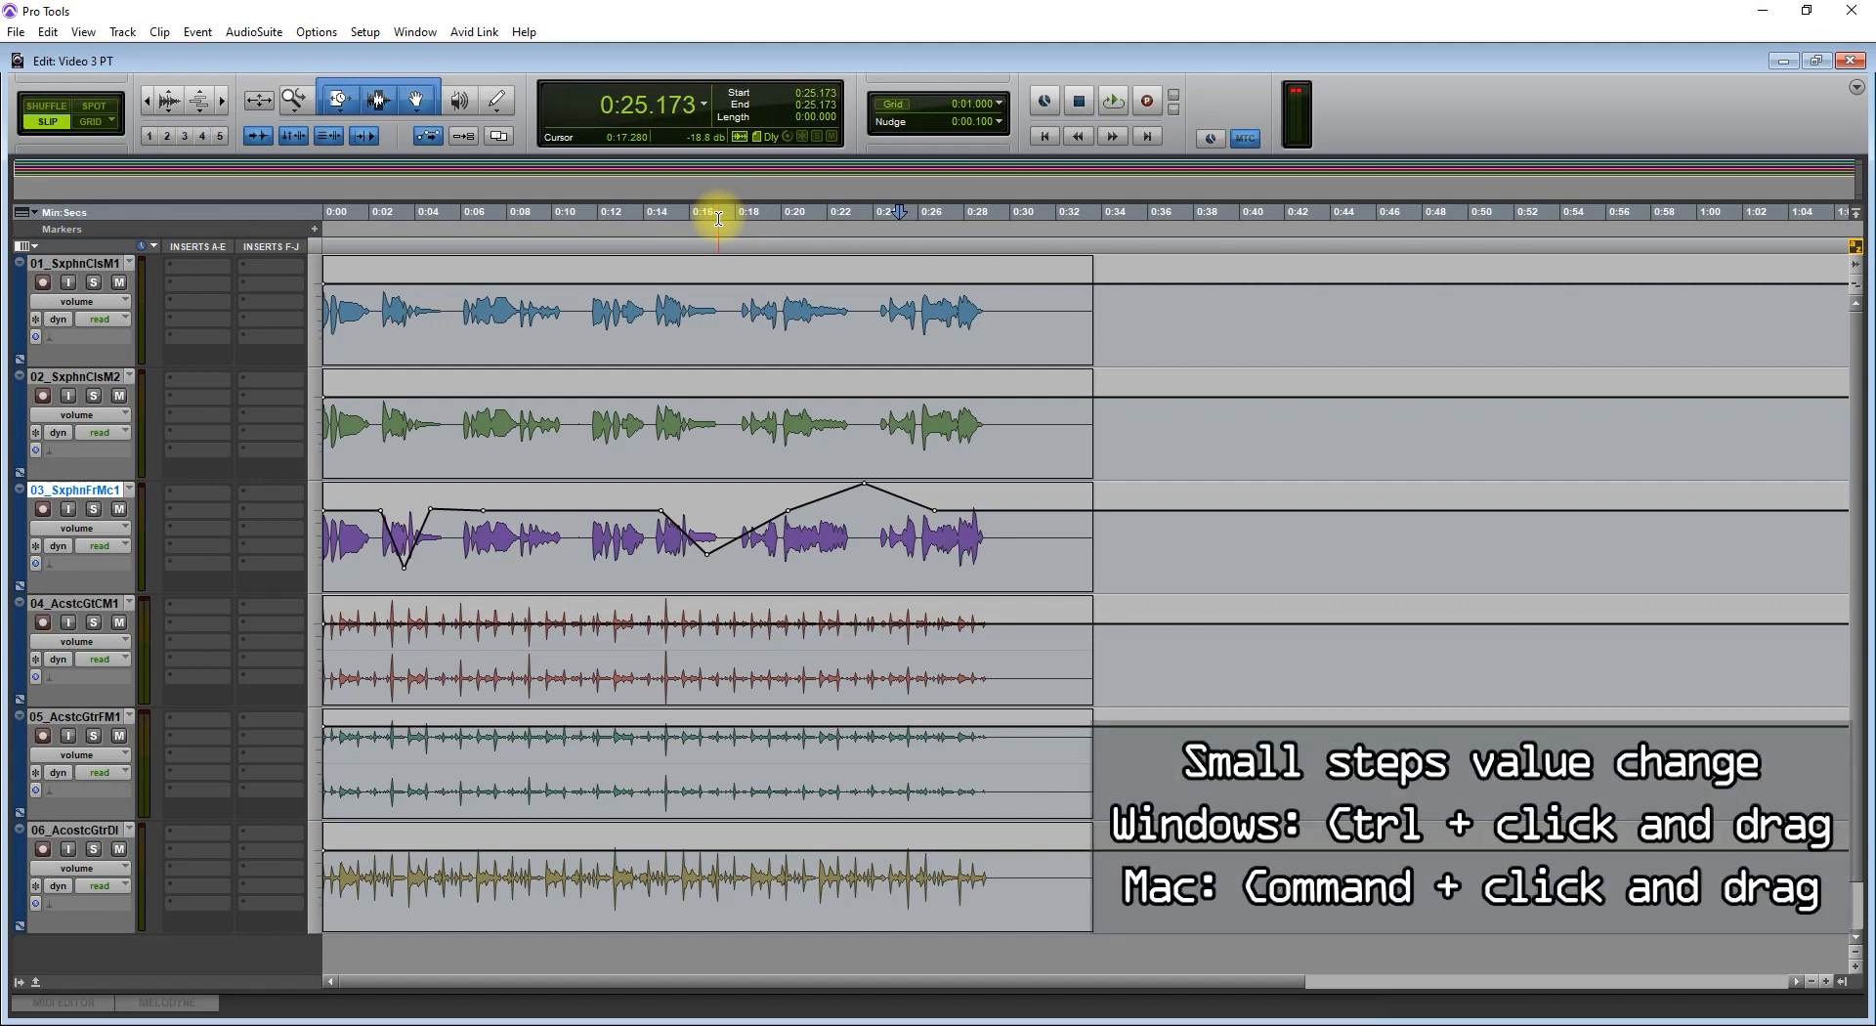
Step: Fine-adjust the volume automation breakpoint of the dip near 0:17 on the 03_SxphnFrMc1 track
ctrl+click(707, 549)
drag(706, 549, 714, 311)
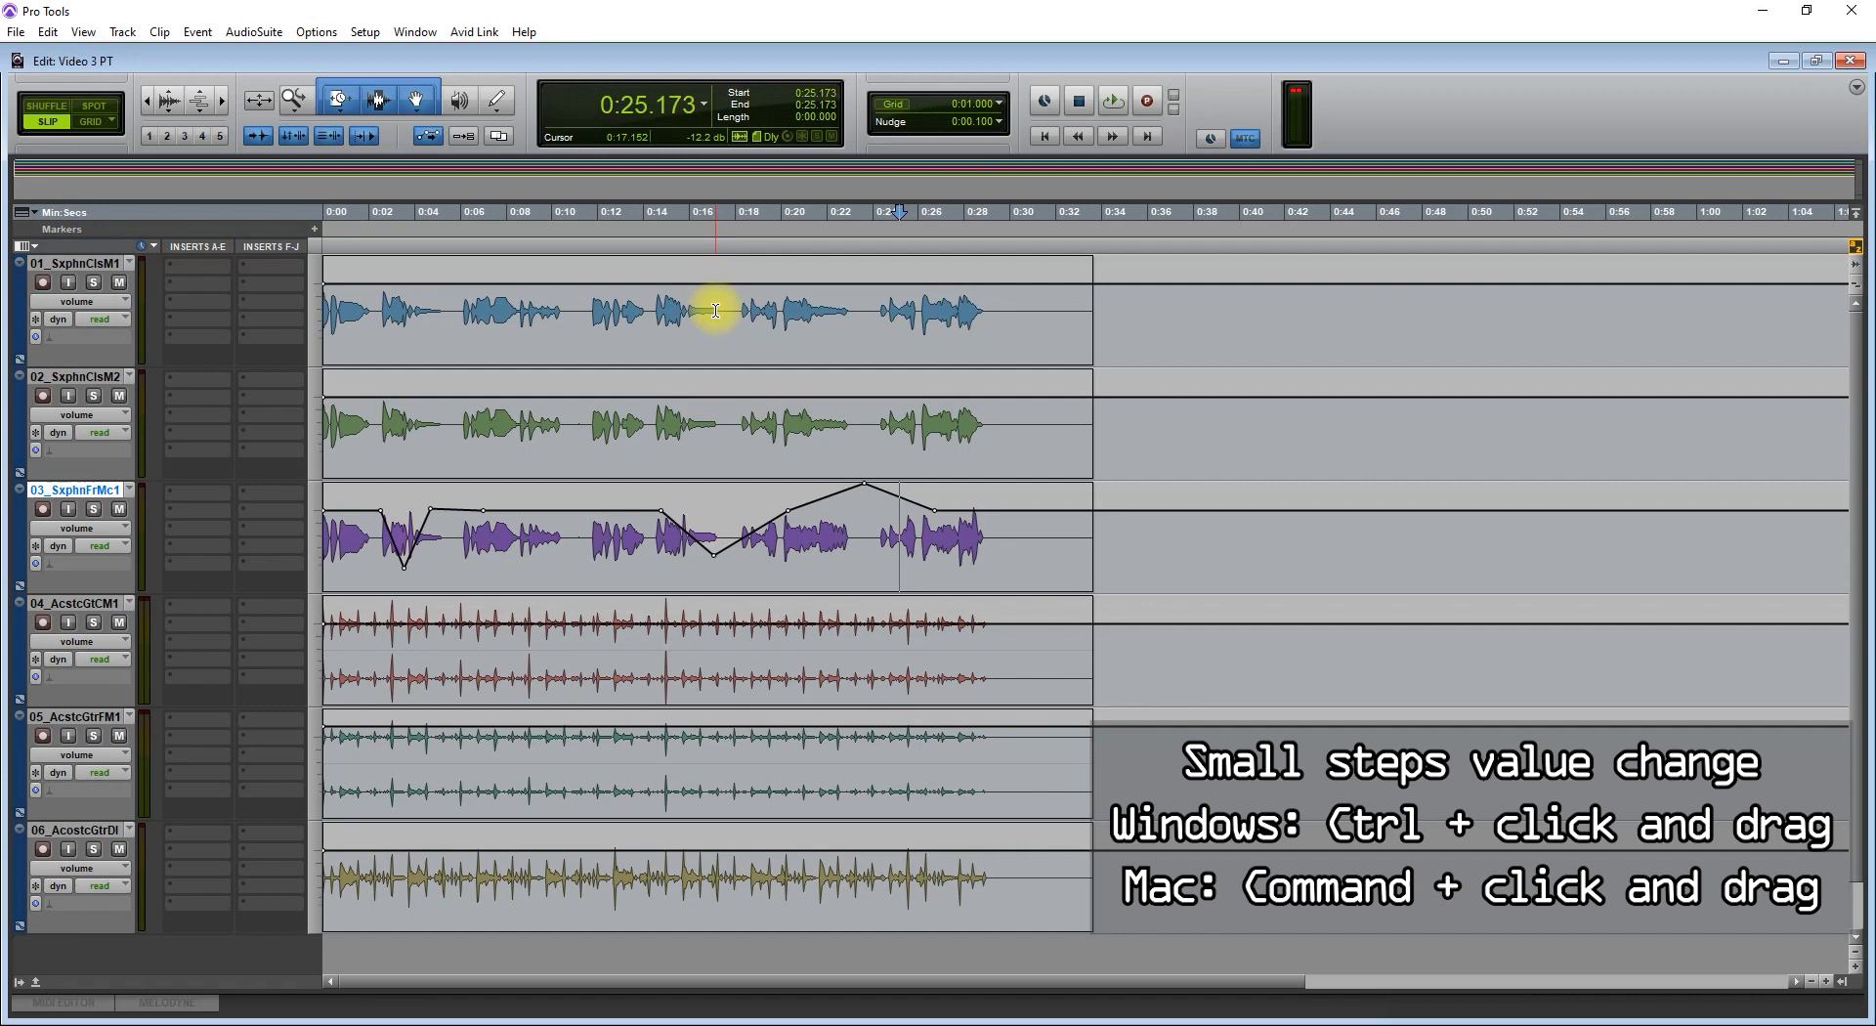
Step: Raise the 04_AcGCM1 volume fader to +2.1 dB in the Mix window and return to the Edit window
key(ctrl+equal)
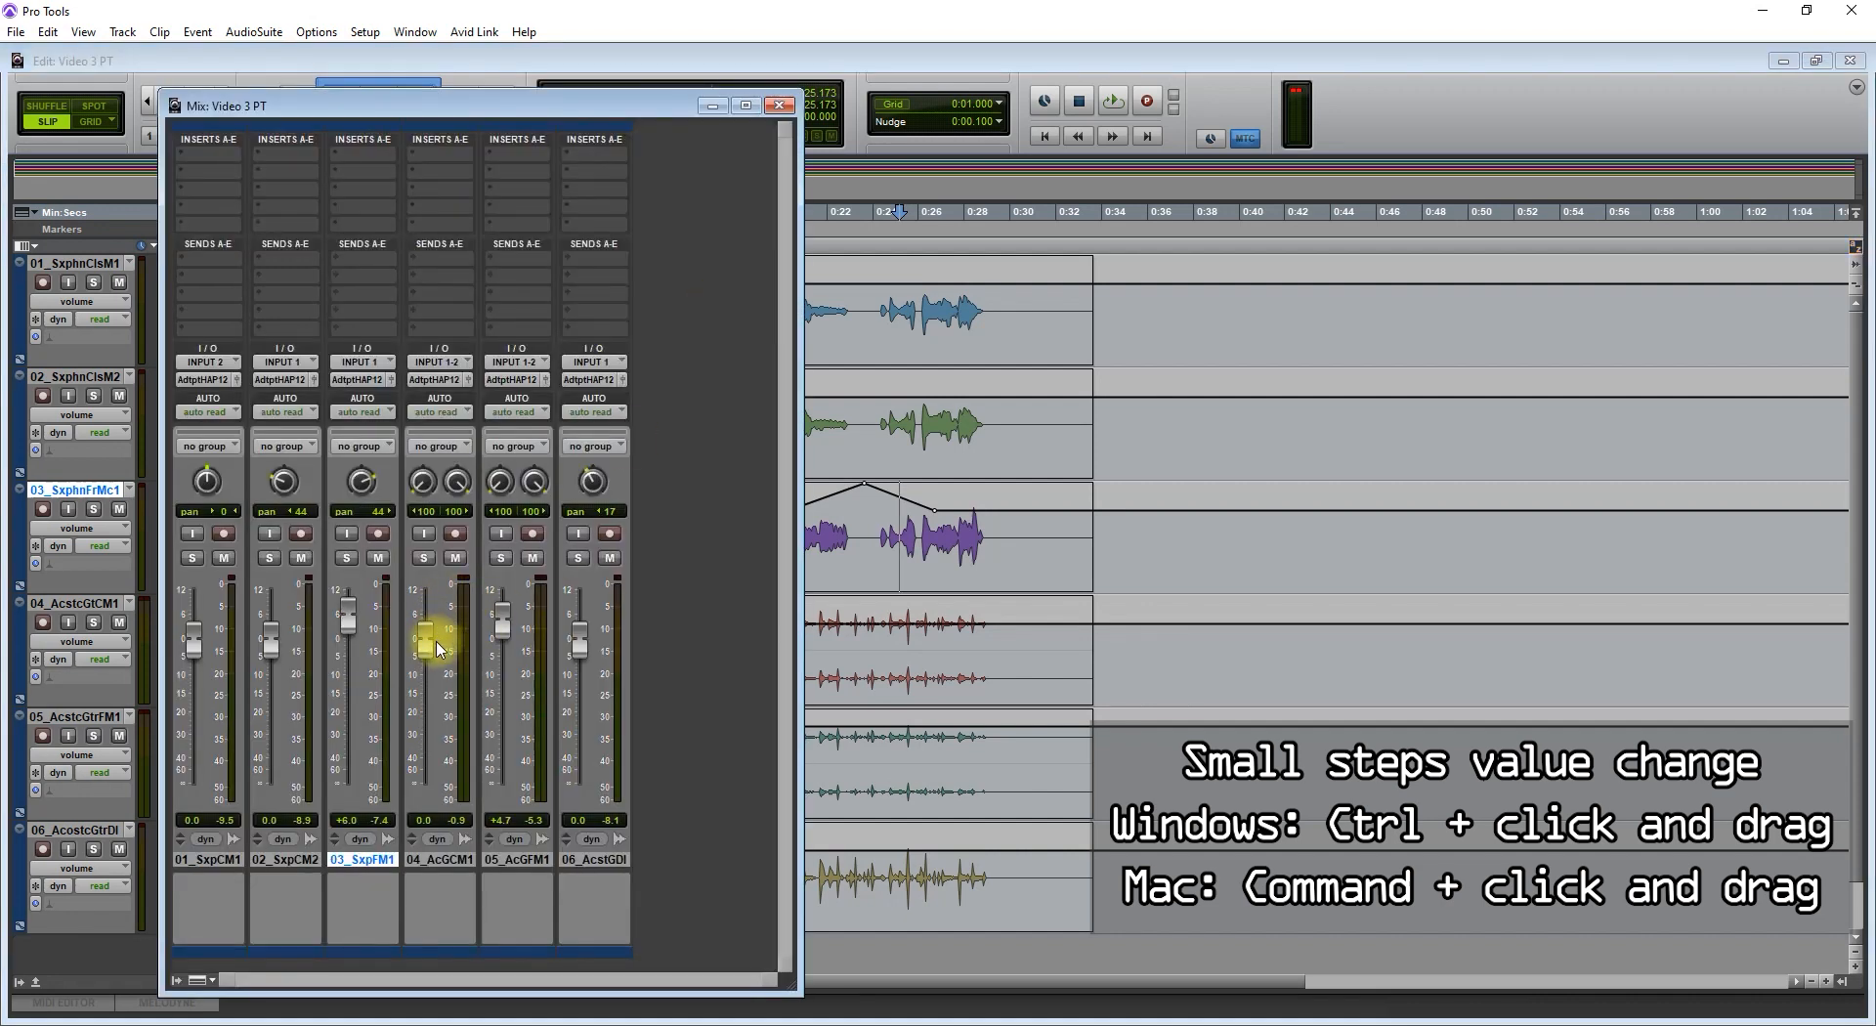
mouse_move(431, 636)
mouse_down()
mouse_move(440, 775)
mouse_move(411, 607)
mouse_move(423, 619)
mouse_move(434, 544)
mouse_move(436, 821)
mouse_move(430, 599)
mouse_move(430, 642)
mouse_up()
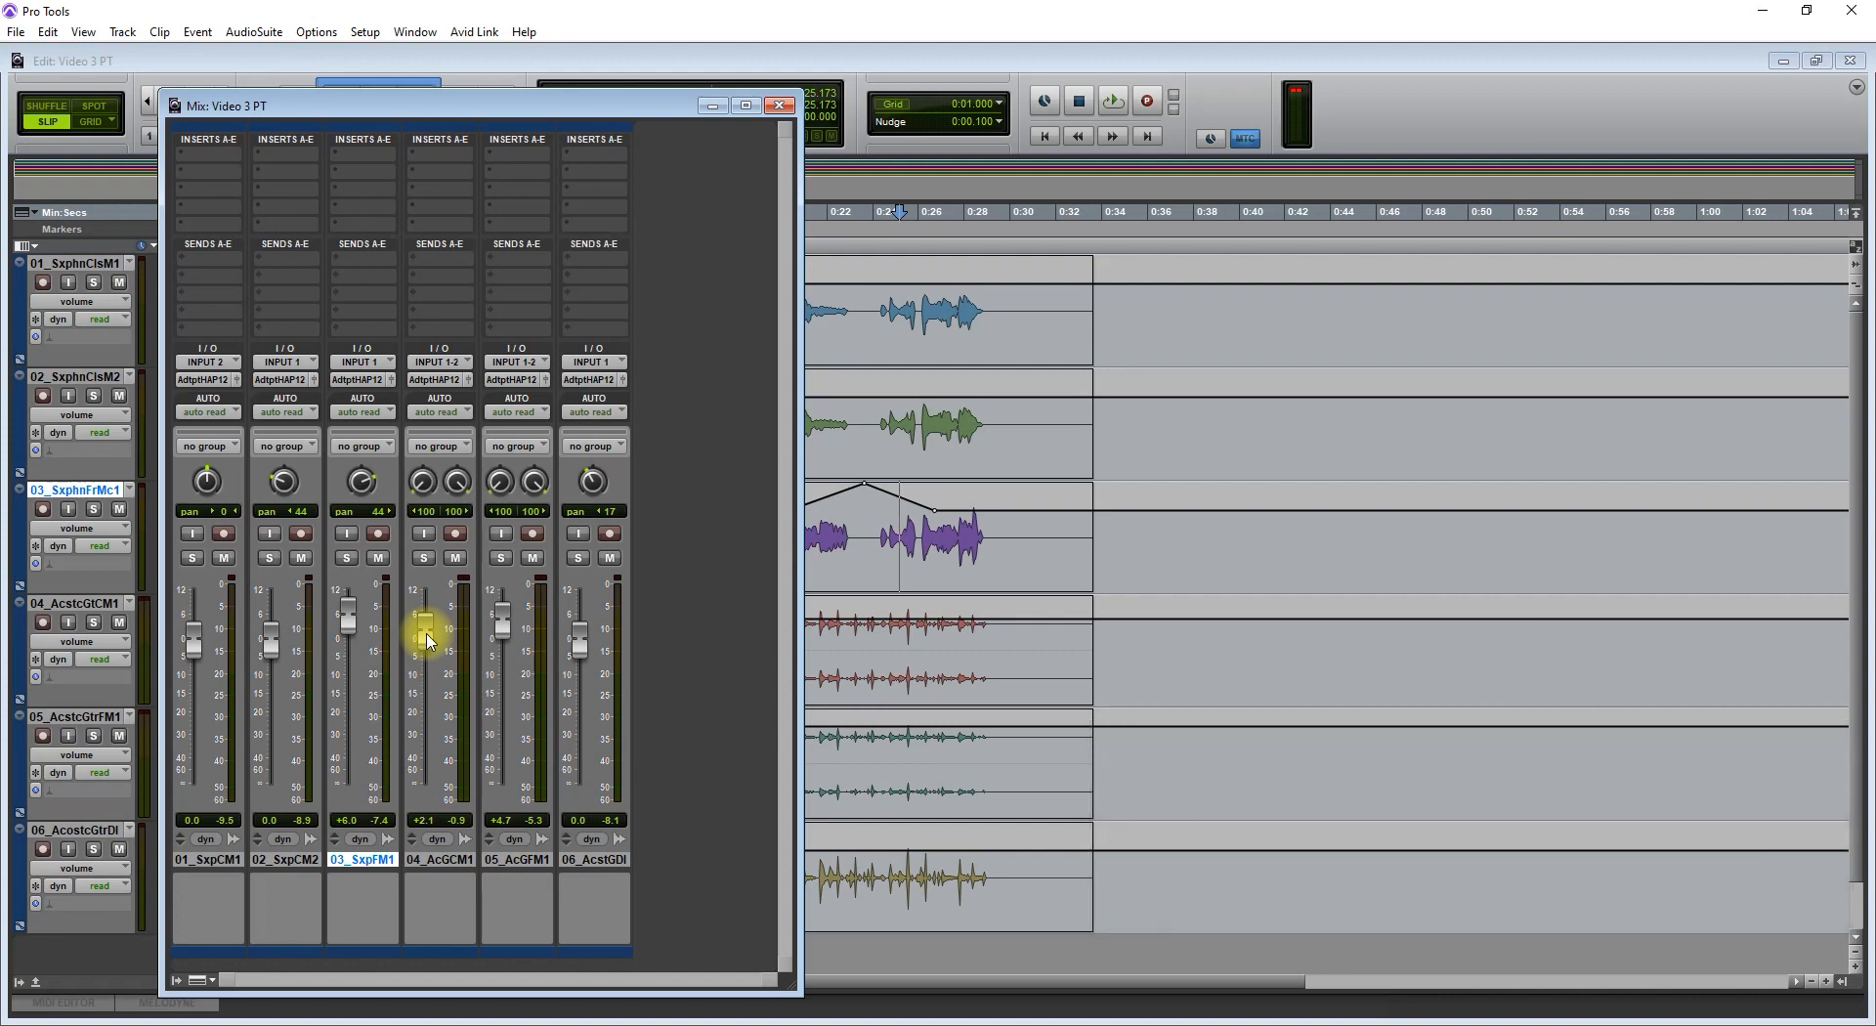
key(ctrl+equal)
Step: Place the edit cursor at 0:25.429 on the 02_SxphnClsM2 track and set the Trim tool to TCE mode
click(905, 383)
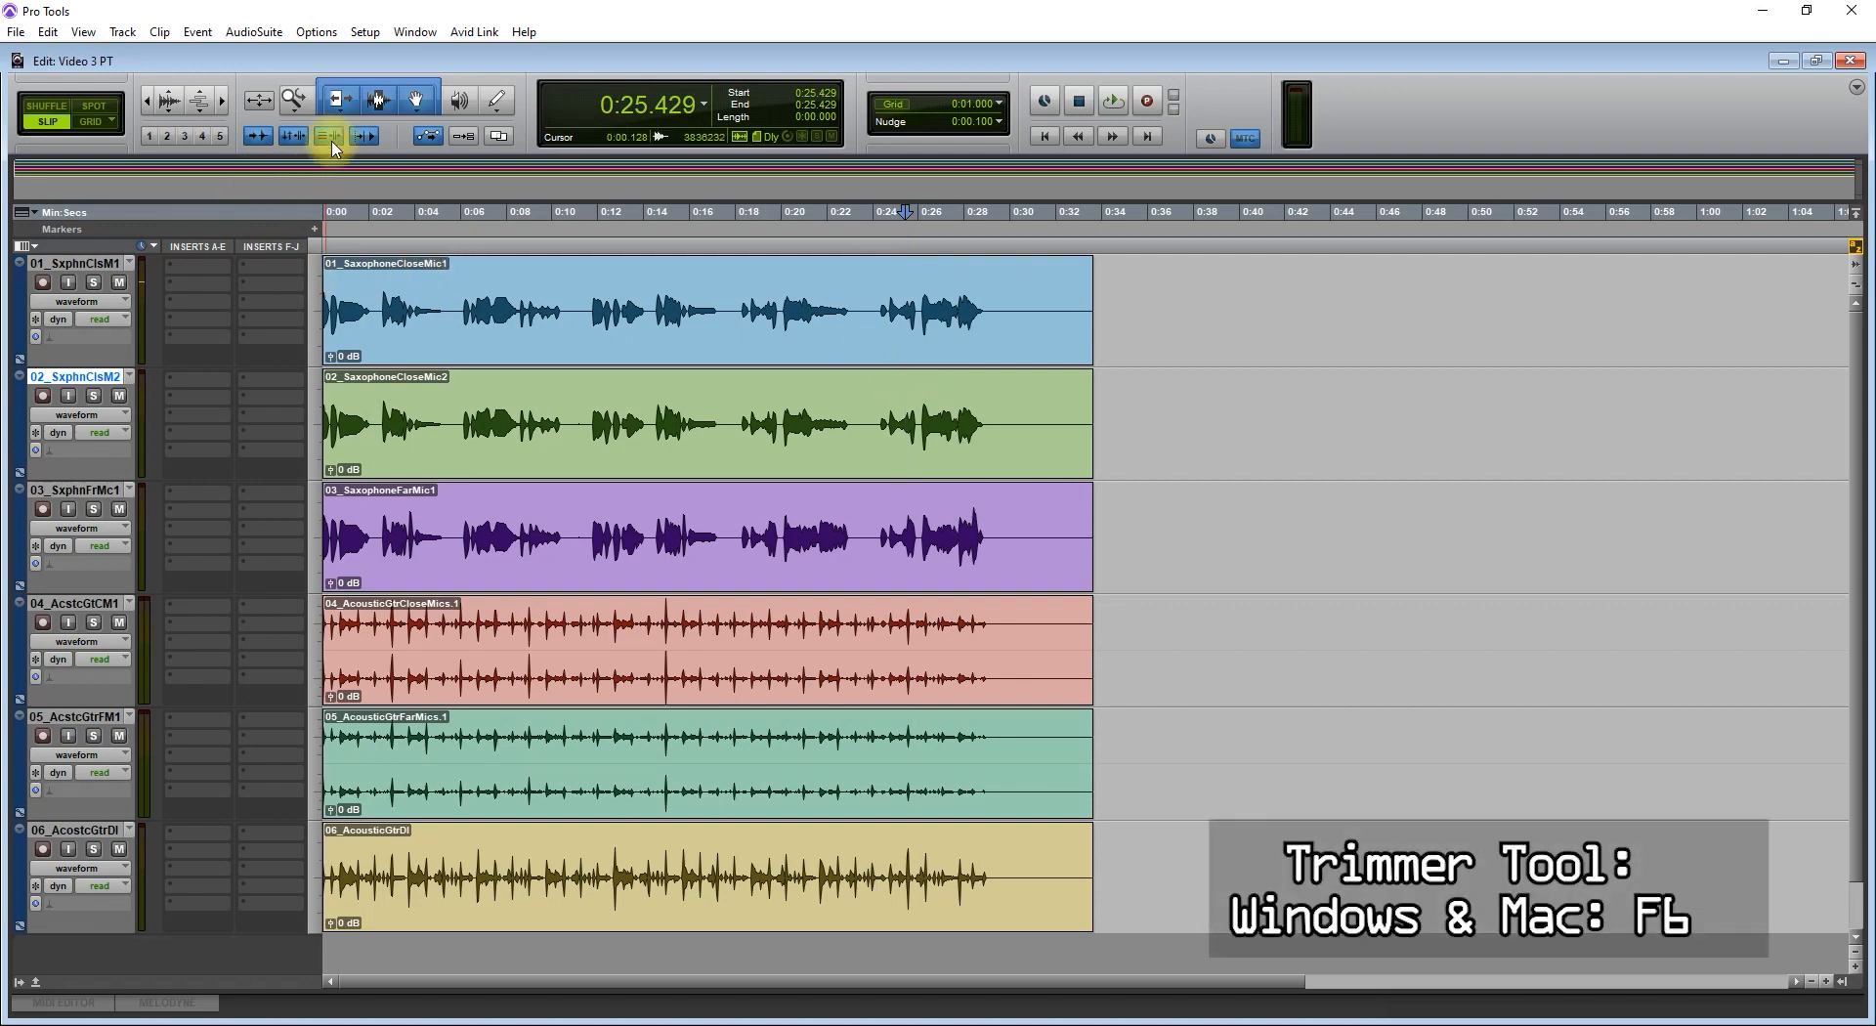
click(344, 110)
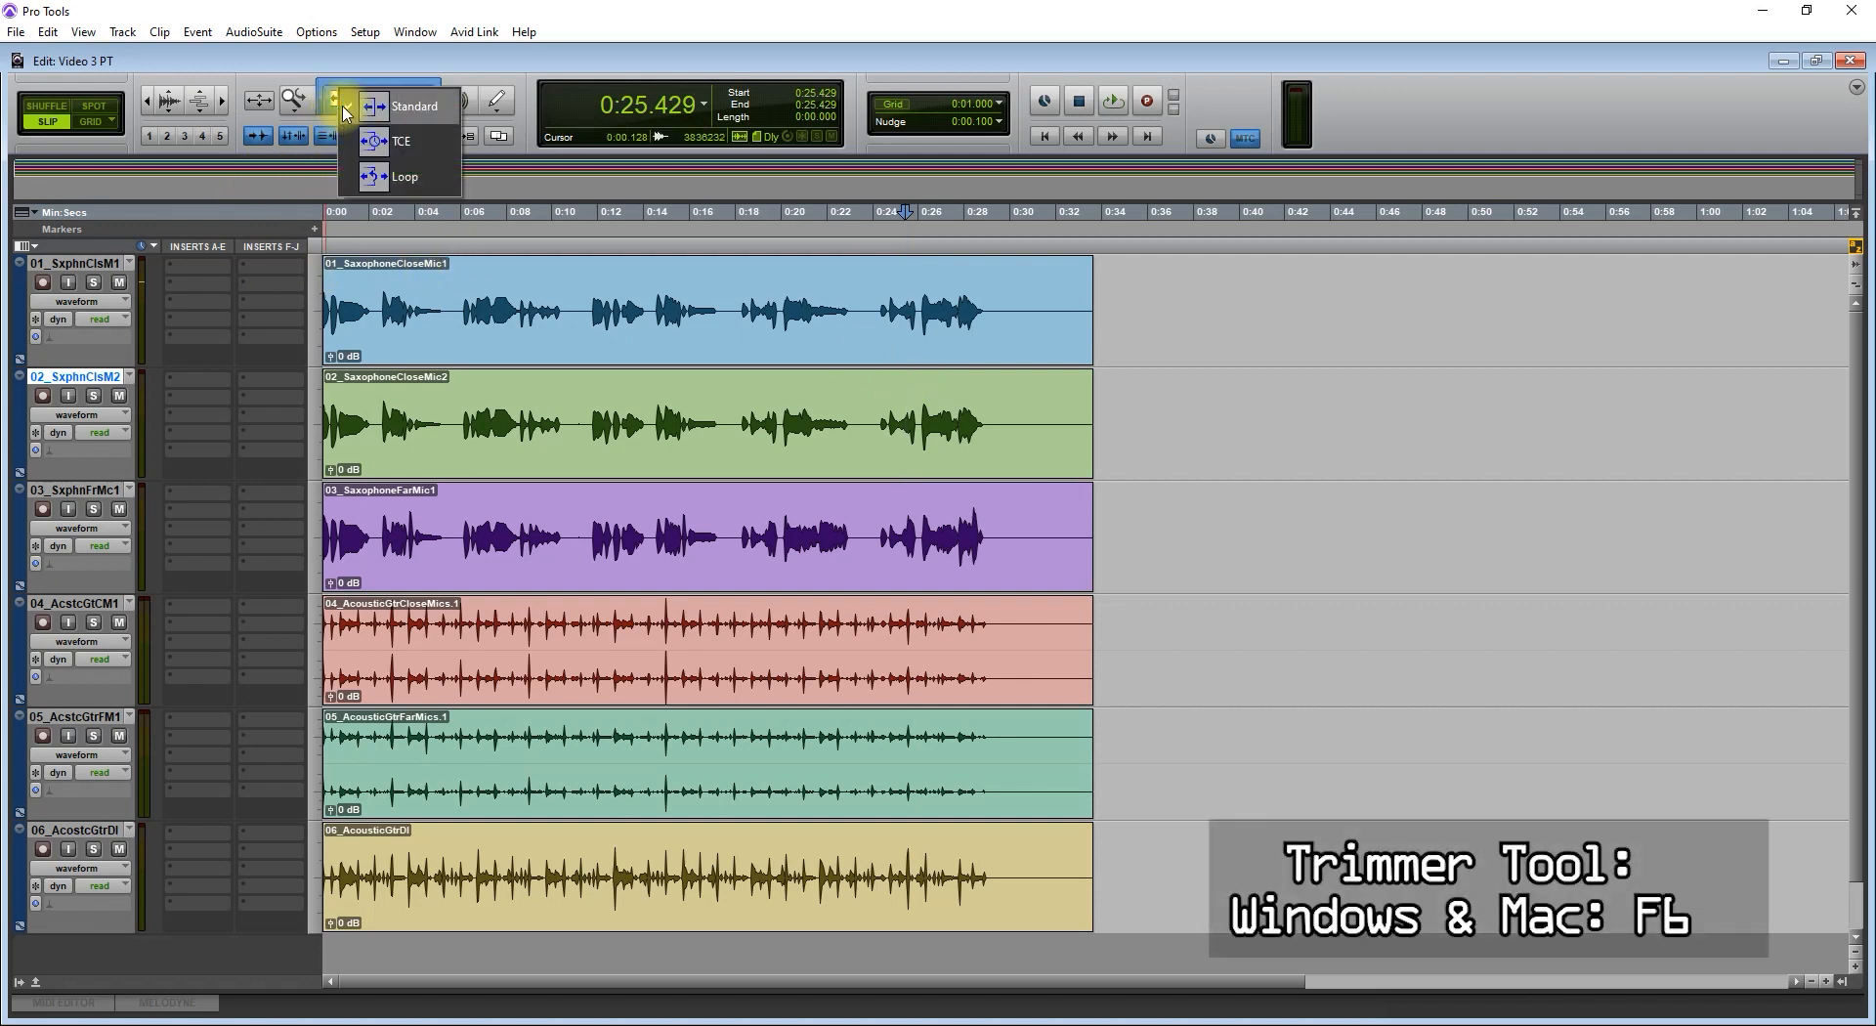
click(389, 143)
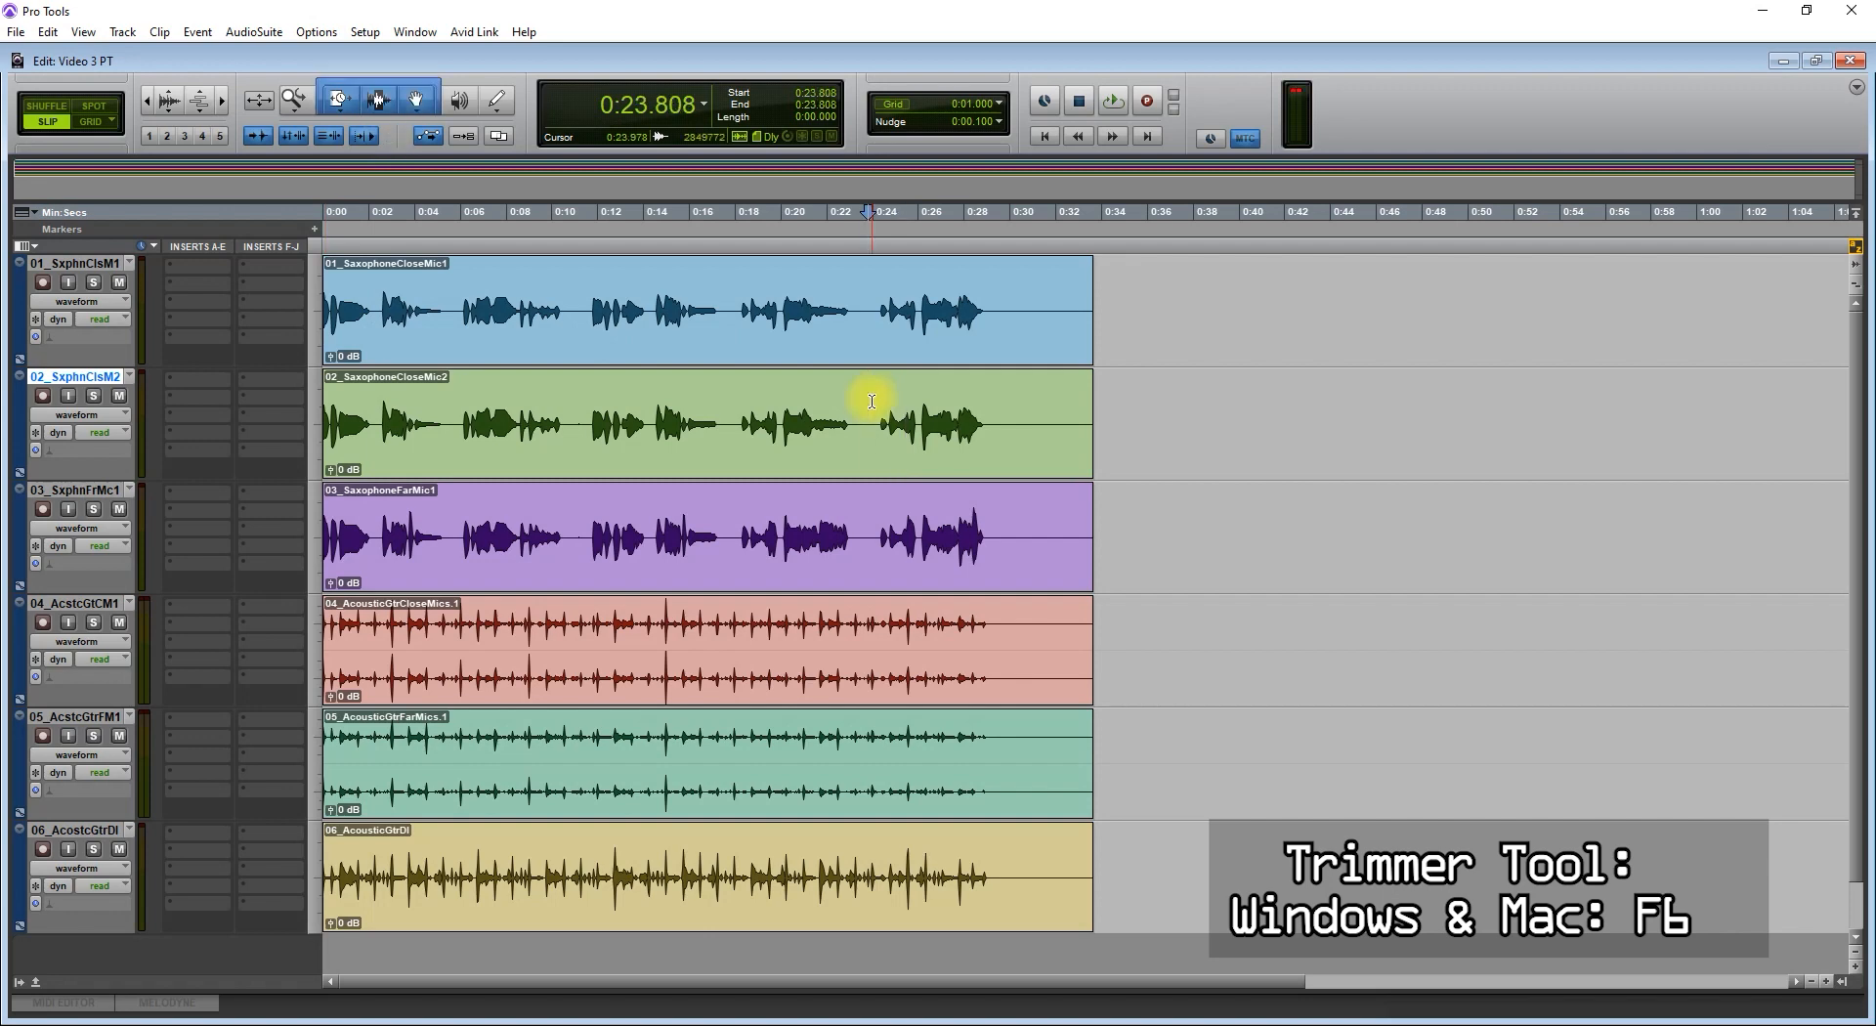
Step: Split the 02_SaxophoneCloseMic2 clip at 0:23.808, move its second part to start at 0:35.242 and play it back
key(ctrl+e)
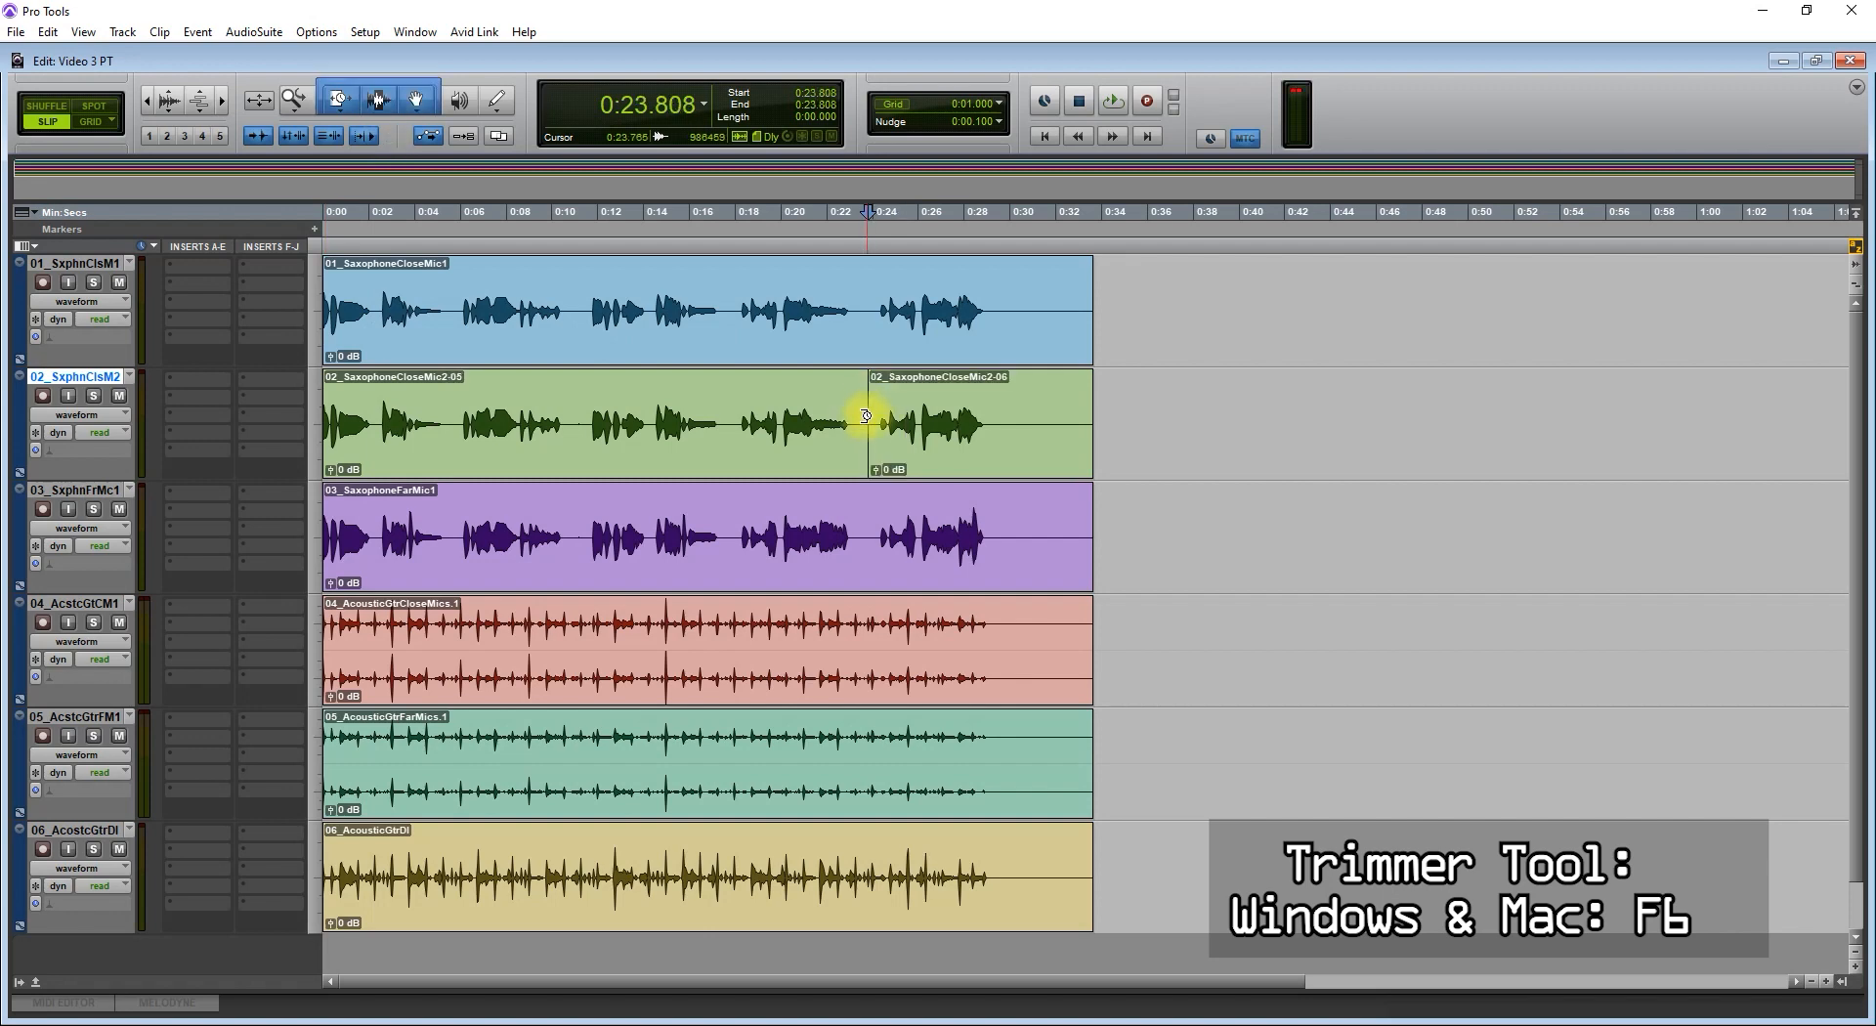
drag(955, 423, 1219, 423)
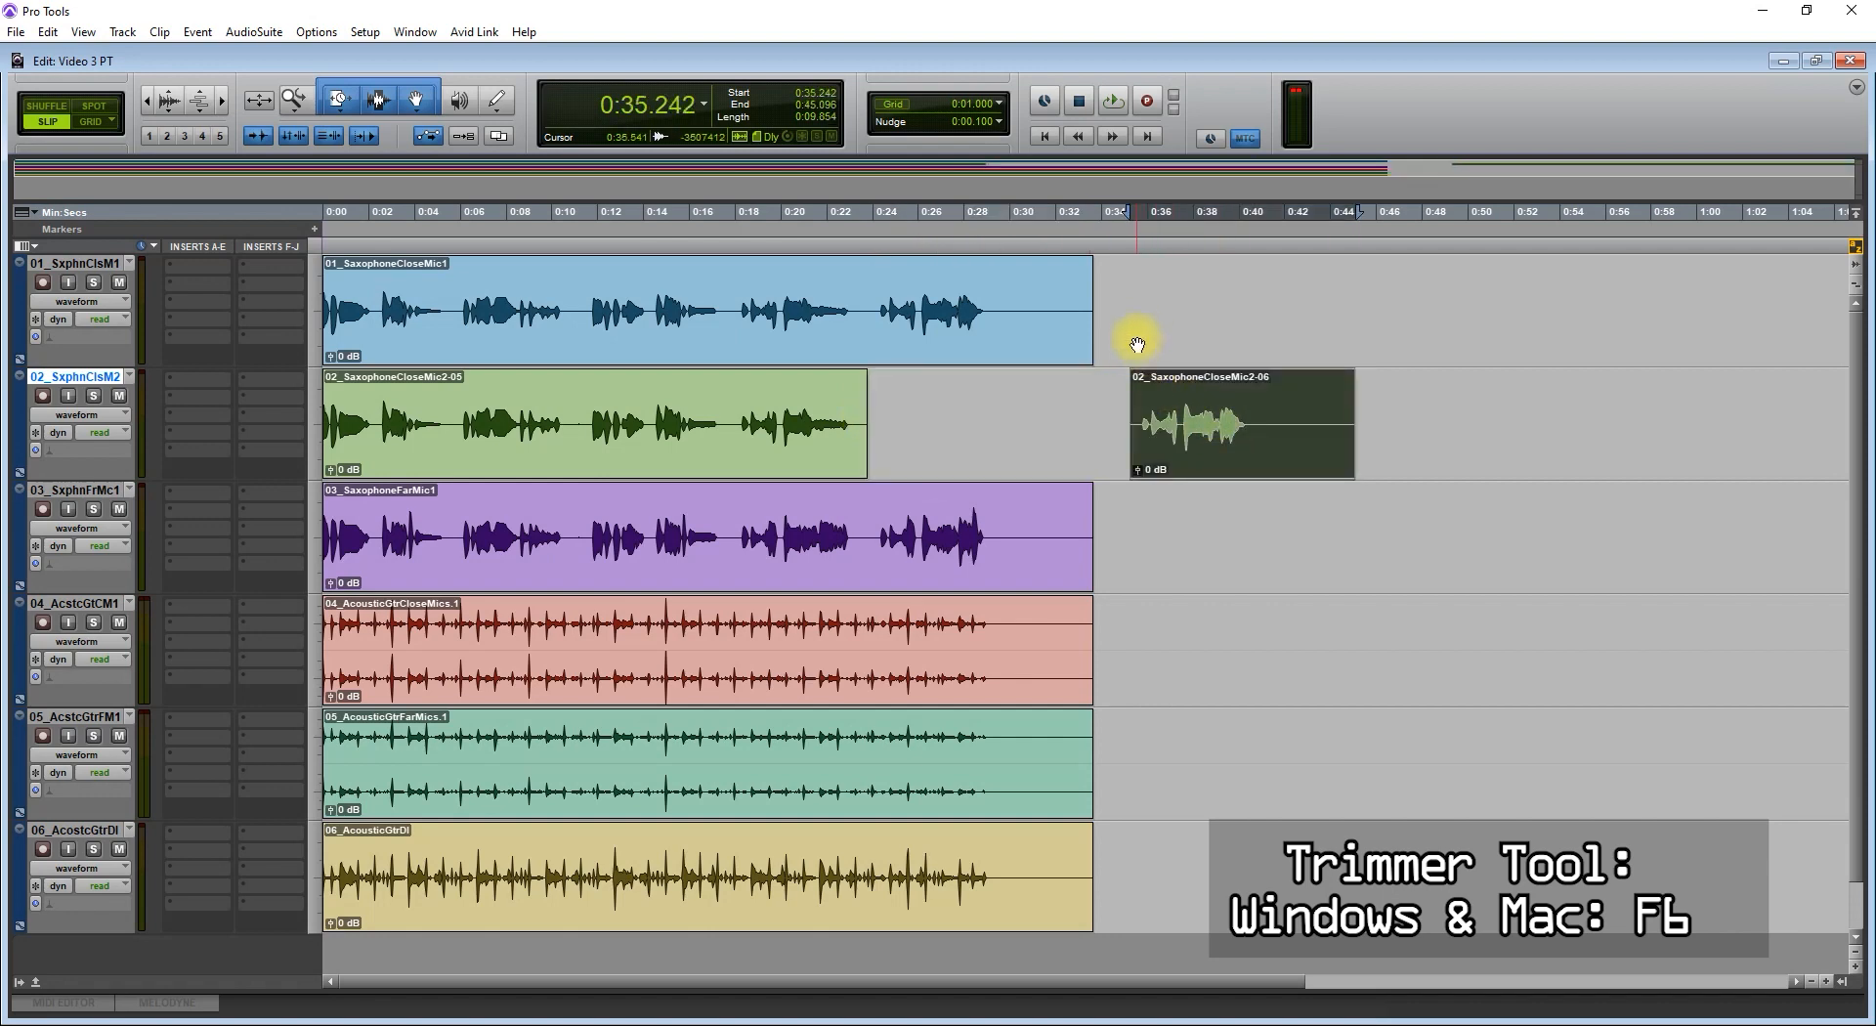
click(1131, 293)
key(space)
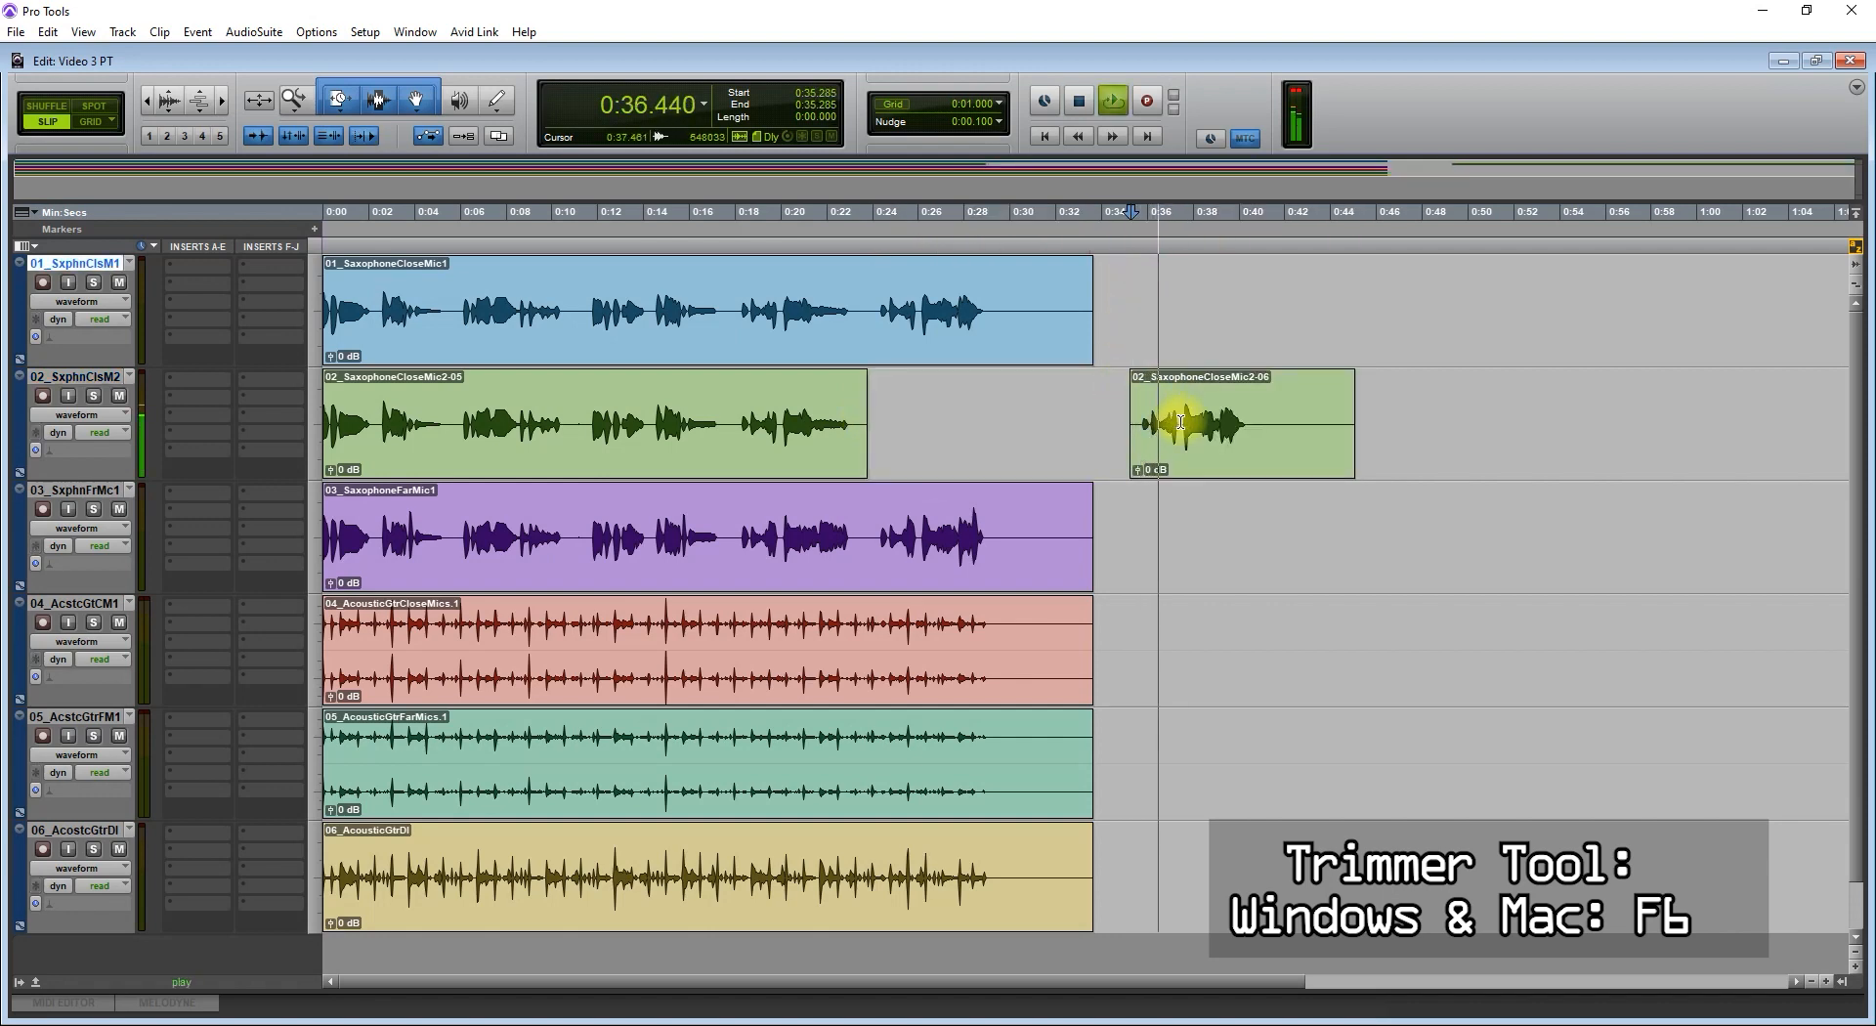
key(space)
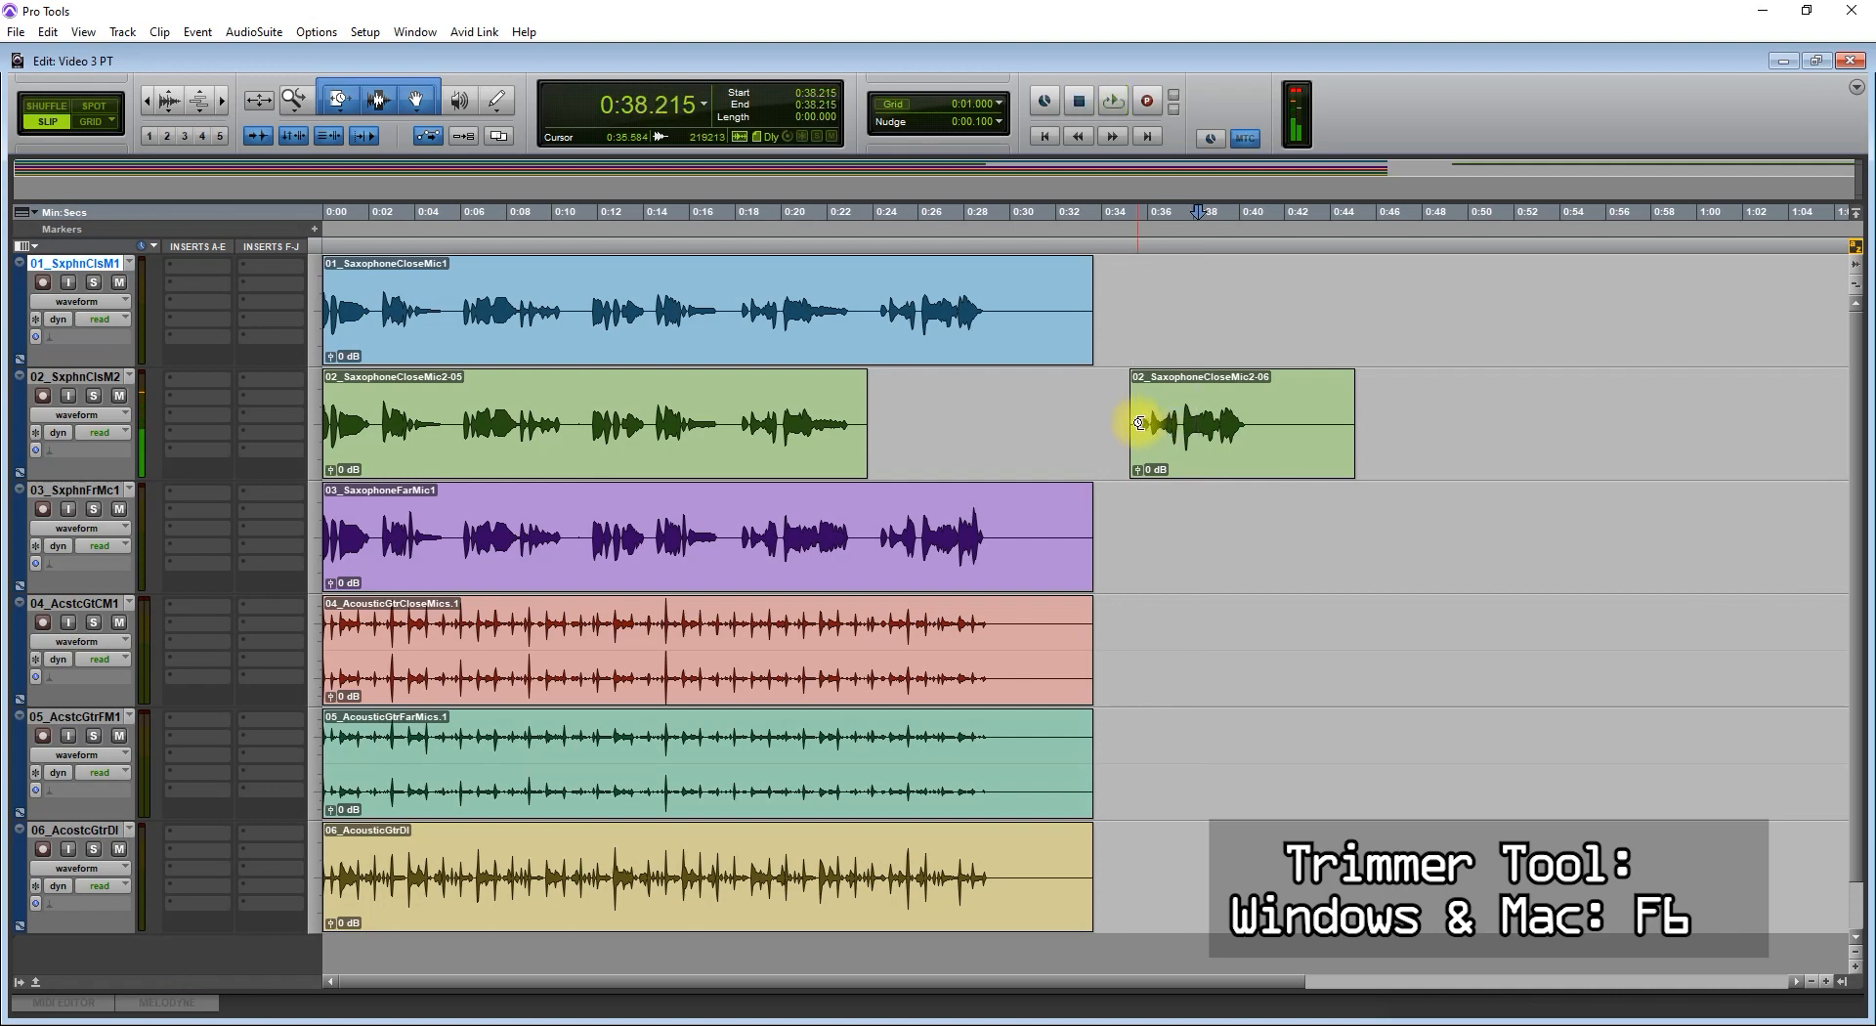
Step: Time-compress the moved 02_SaxophoneCloseMic2-06 clip by pulling its start to about 0:40.7, and play it from 0:40.192
drag(1134, 420, 1256, 410)
click(1251, 283)
key(space)
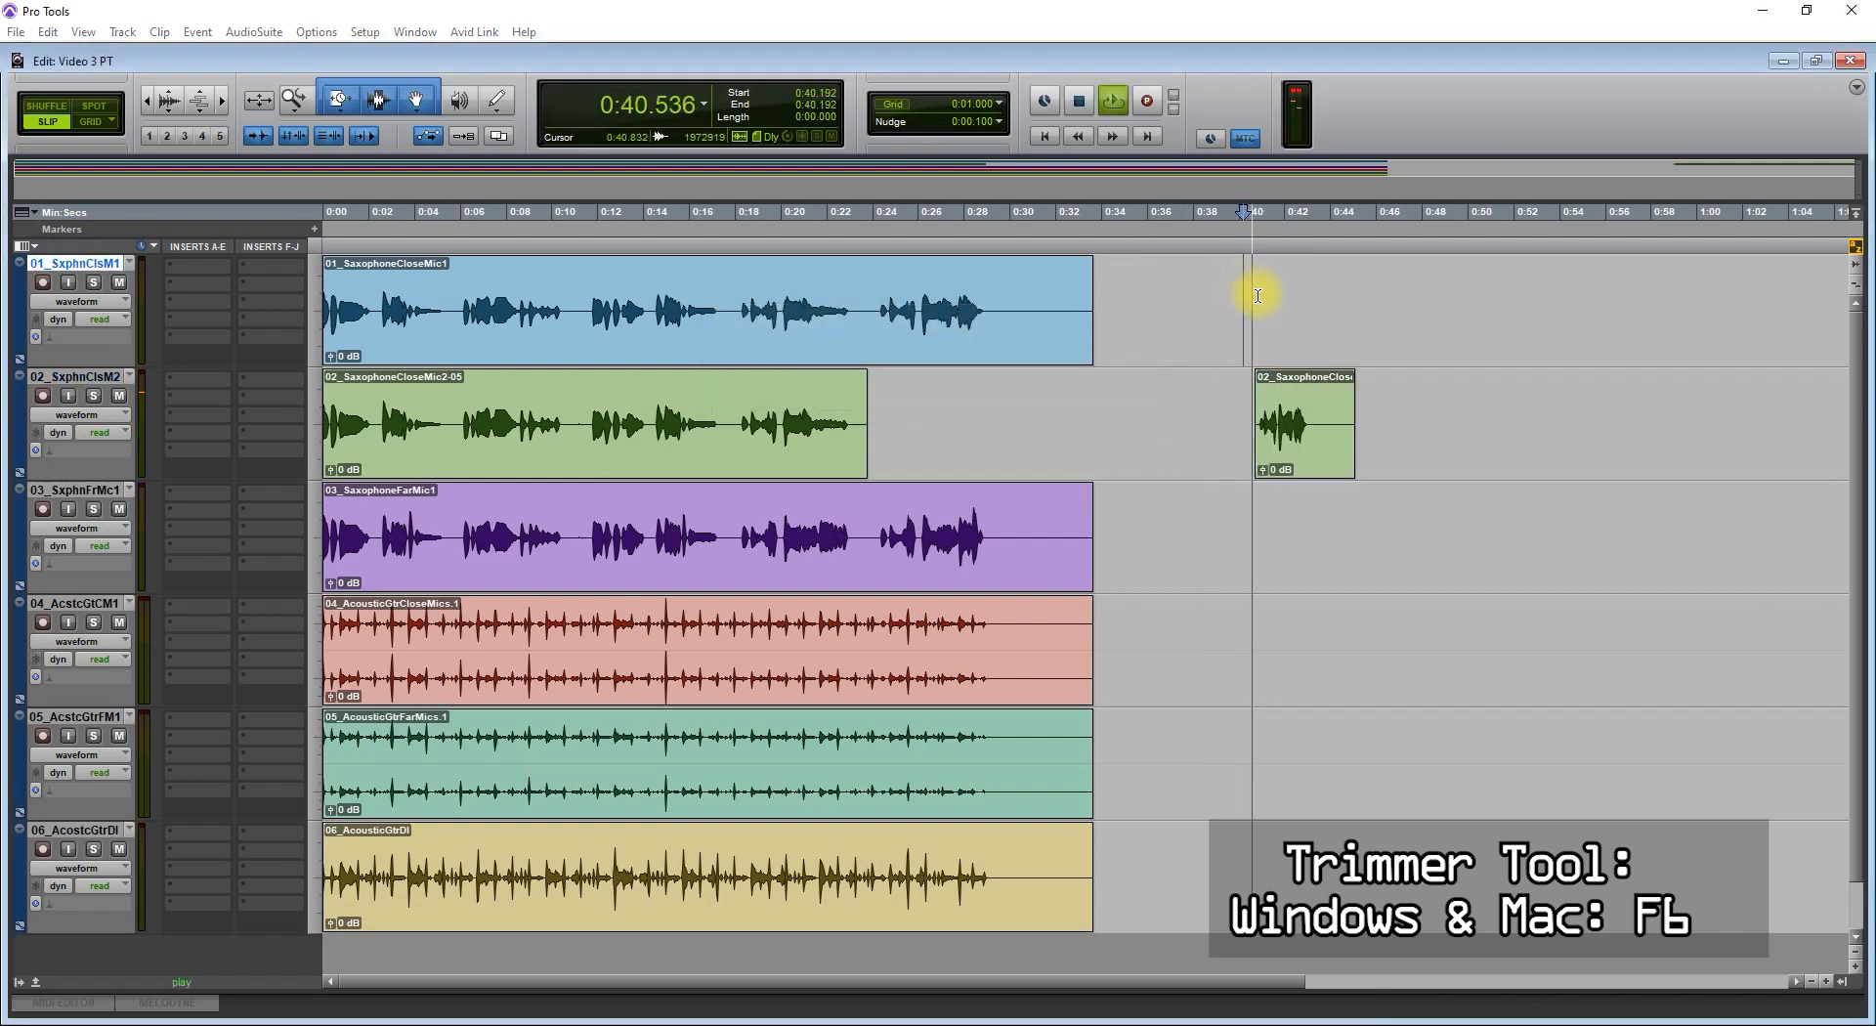